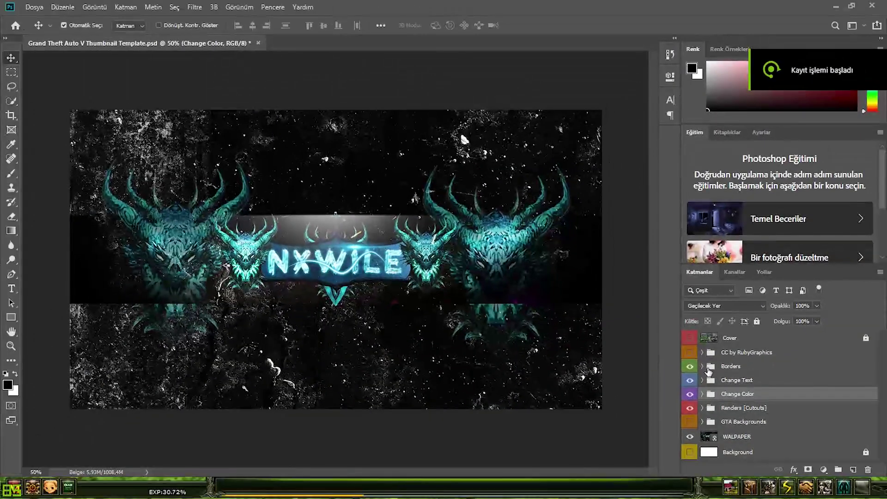
# - Preview the Shadow Border and rainbow border in the Borders group, then hide them
pyautogui.click(702, 365)
pyautogui.click(689, 381)
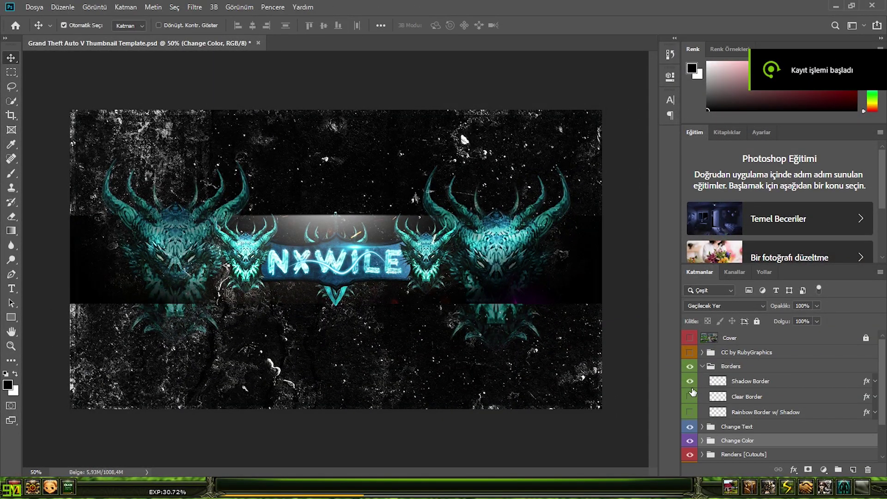
pyautogui.click(690, 396)
pyautogui.click(689, 411)
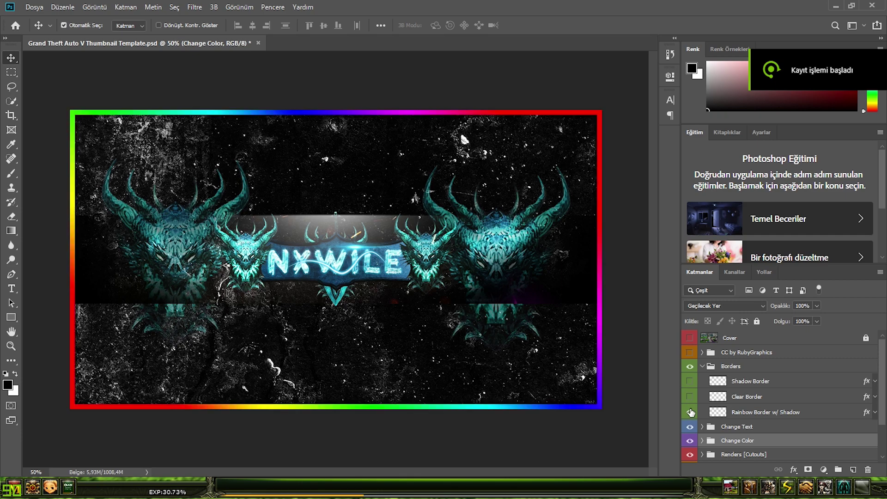
pyautogui.click(689, 411)
pyautogui.click(702, 366)
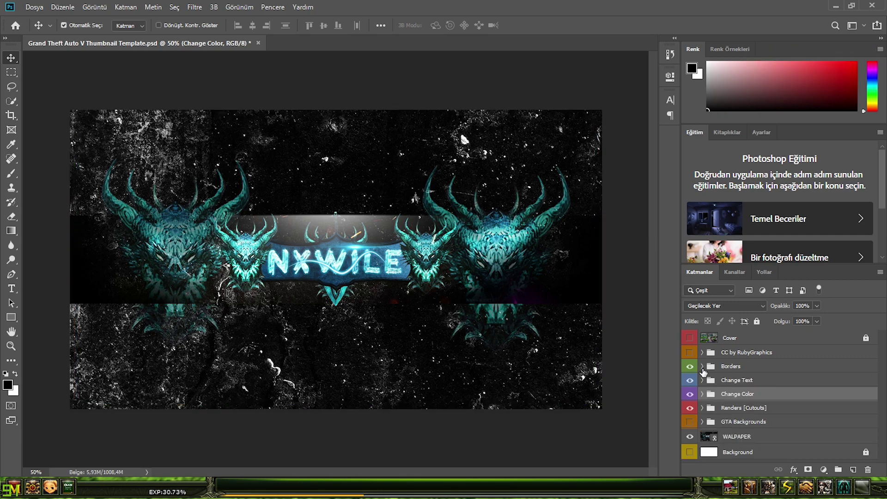
# - Turn on the Light rays layer and preview the Text, Your, Unlimited, Money! and More titles
pyautogui.click(701, 381)
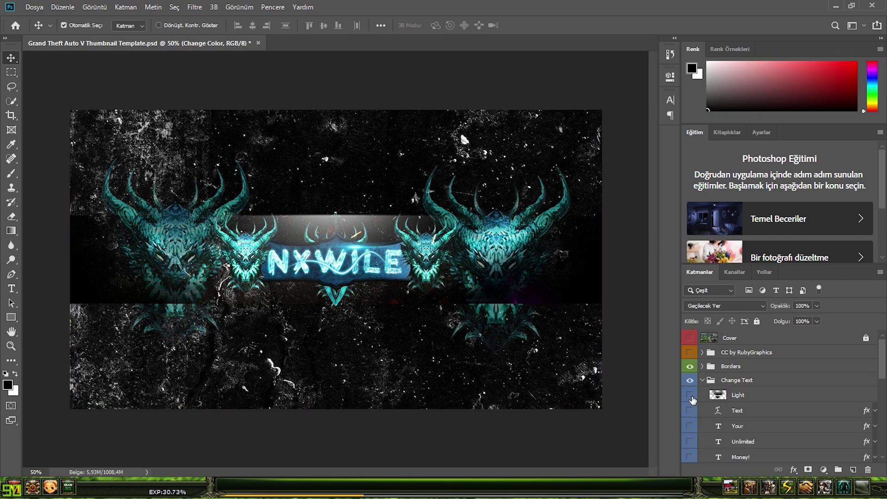
pyautogui.click(689, 395)
pyautogui.click(689, 410)
pyautogui.click(689, 411)
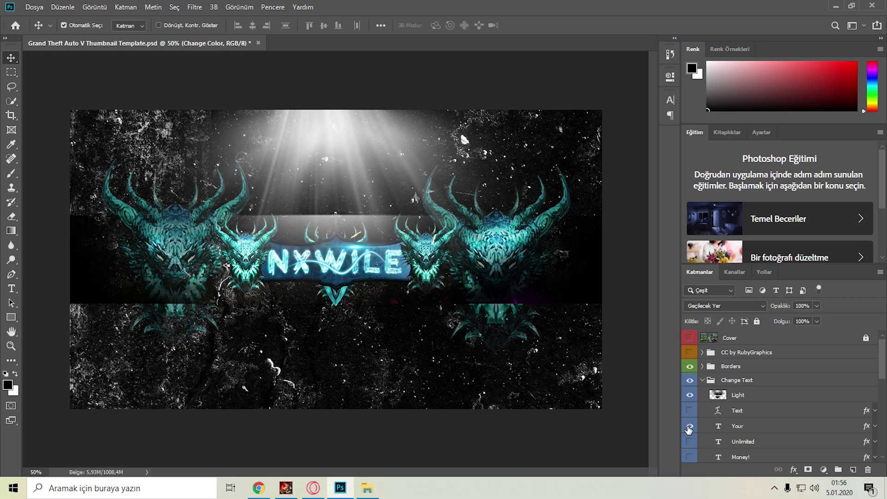
pyautogui.click(689, 425)
pyautogui.scroll(-1, 690, 427)
pyautogui.click(690, 425)
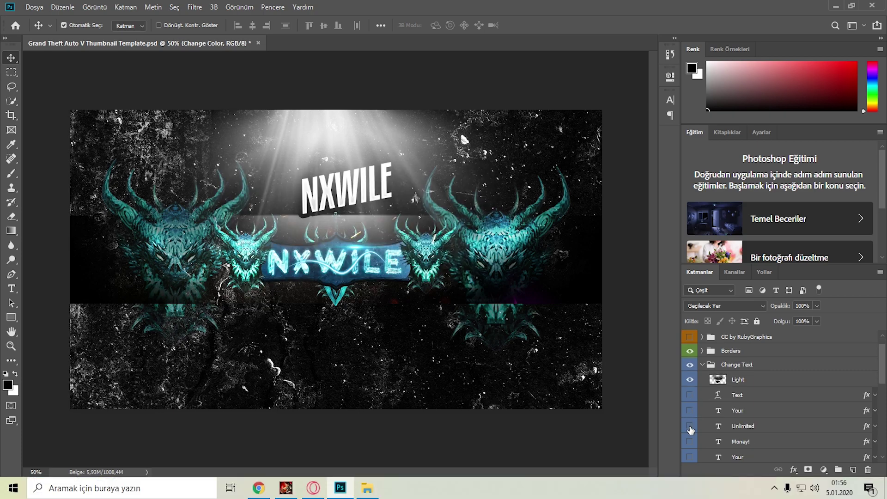
pyautogui.click(690, 425)
pyautogui.scroll(-1, 691, 427)
pyautogui.click(689, 426)
pyautogui.scroll(-1, 692, 428)
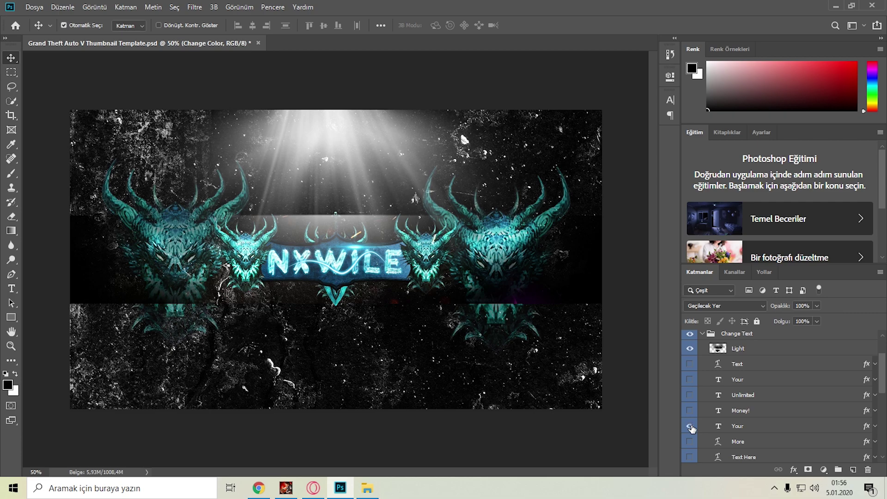
pyautogui.click(689, 426)
pyautogui.scroll(-1, 692, 429)
pyautogui.click(690, 426)
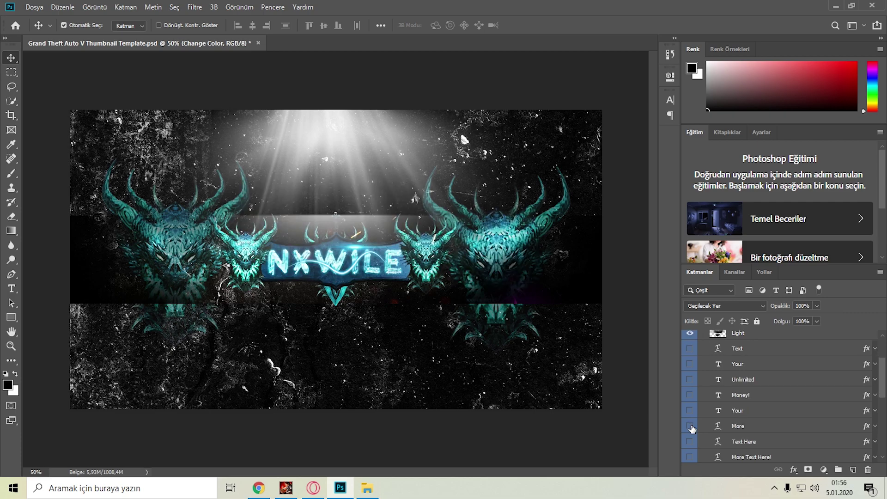
# - Preview the Text Here, More Text Here!, Mores Text!, Write Here, Your Text, More! and Write Text titles
pyautogui.scroll(-1, 692, 429)
pyautogui.click(690, 426)
pyautogui.scroll(-1, 692, 428)
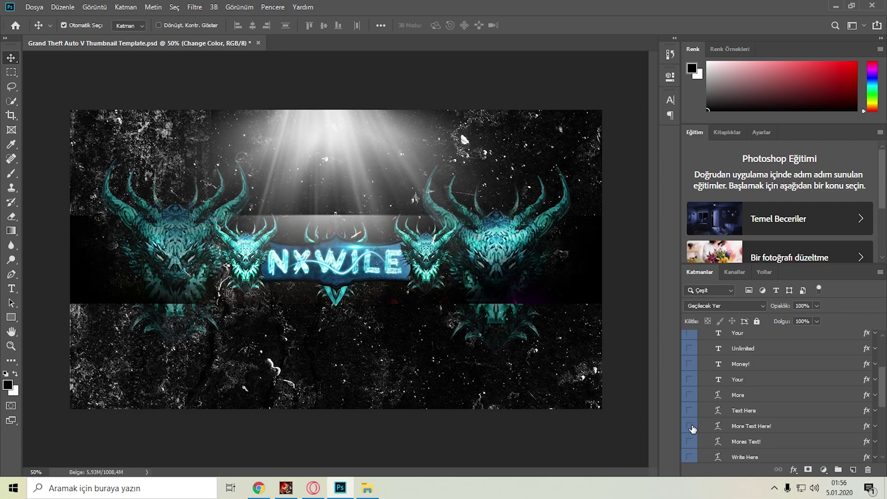
pyautogui.click(690, 425)
pyautogui.scroll(-1, 691, 428)
pyautogui.click(690, 426)
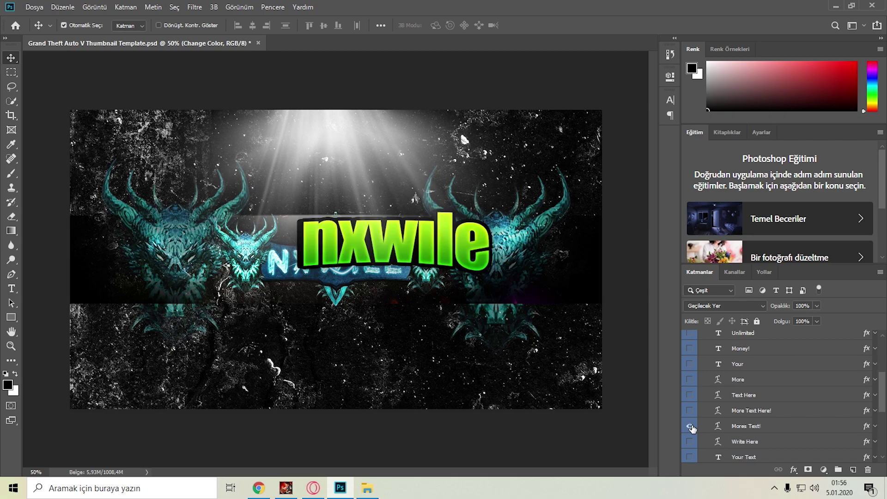
pyautogui.click(690, 426)
pyautogui.scroll(-1, 691, 428)
pyautogui.click(690, 426)
pyautogui.scroll(-1, 691, 429)
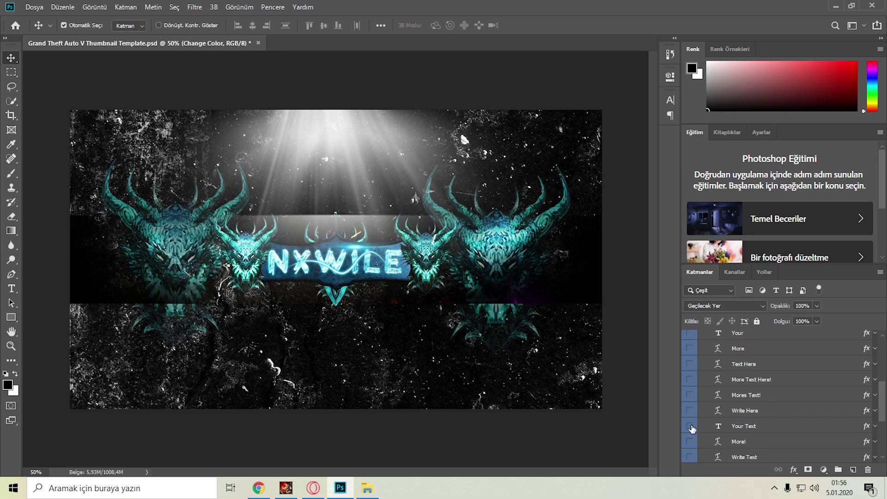
pyautogui.click(689, 426)
pyautogui.scroll(-1, 691, 428)
pyautogui.click(689, 426)
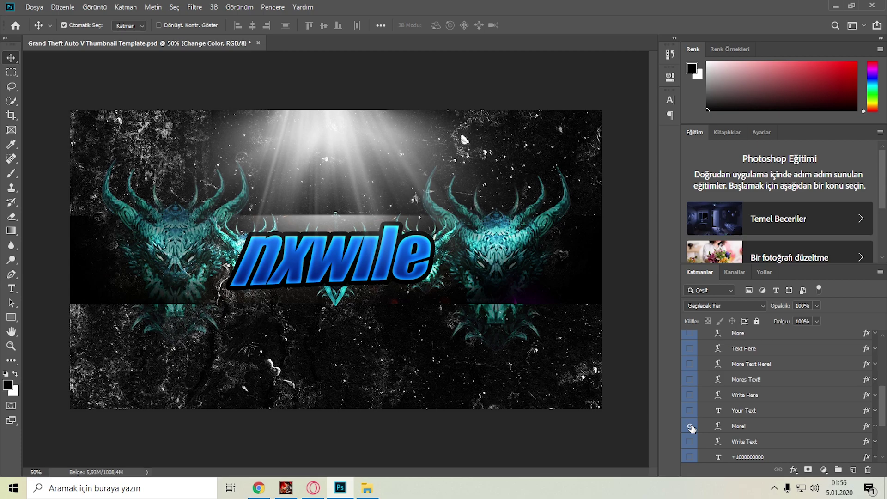
pyautogui.scroll(-1, 691, 429)
pyautogui.click(690, 426)
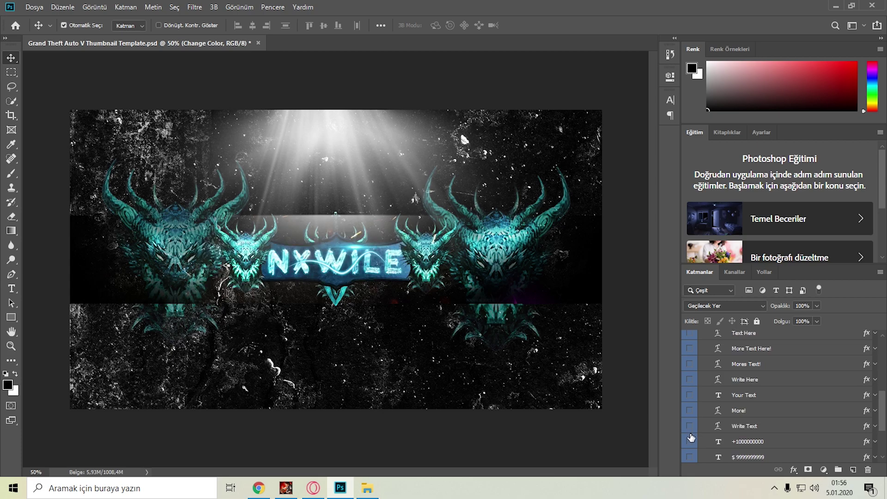
pyautogui.click(690, 442)
pyautogui.scroll(-1, 690, 442)
pyautogui.click(690, 442)
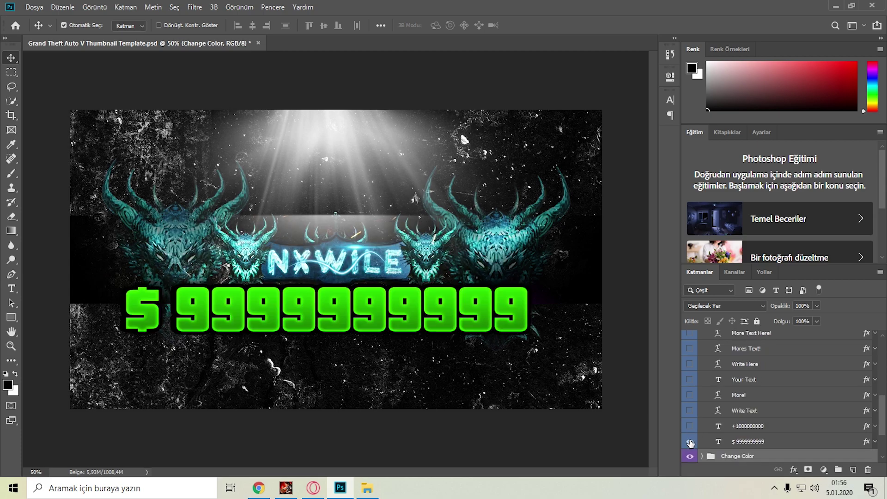
pyautogui.scroll(8, 693, 437)
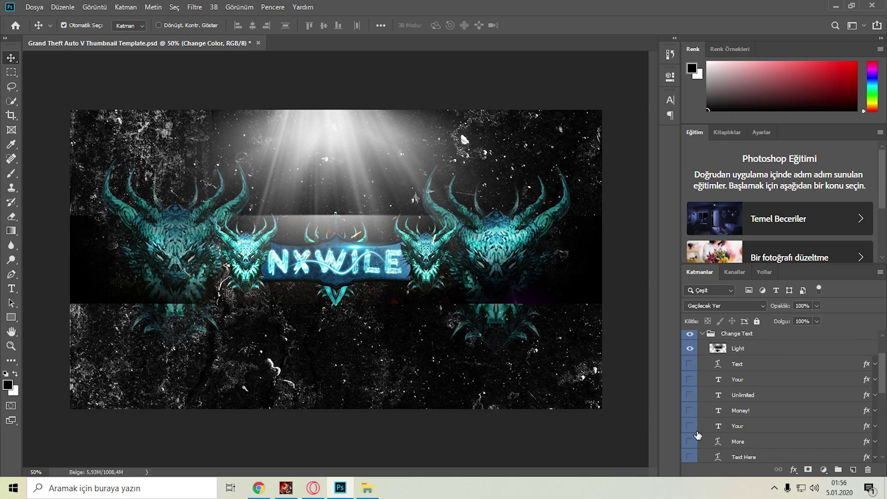
pyautogui.scroll(1, 700, 365)
pyautogui.click(702, 348)
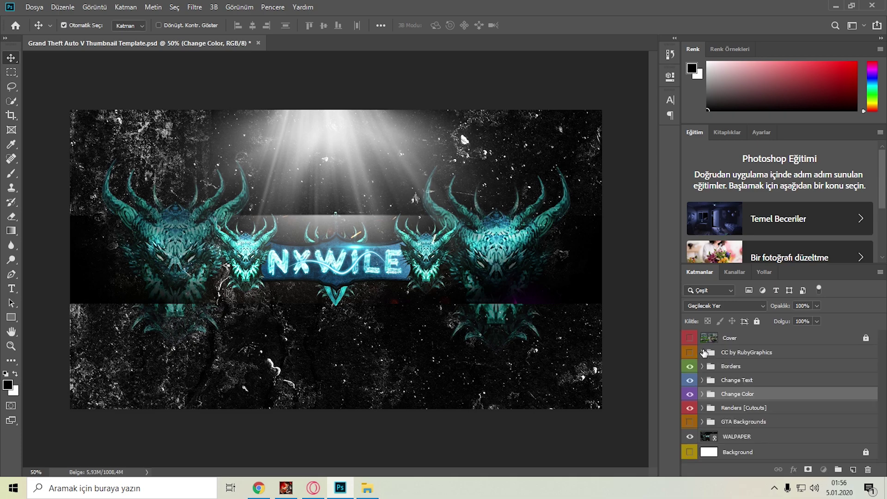
# - Preview the GTA V Rainbow, GTA Game and GTA Online logos inside Renders [Cutouts]
pyautogui.click(703, 408)
pyautogui.scroll(-2, 714, 414)
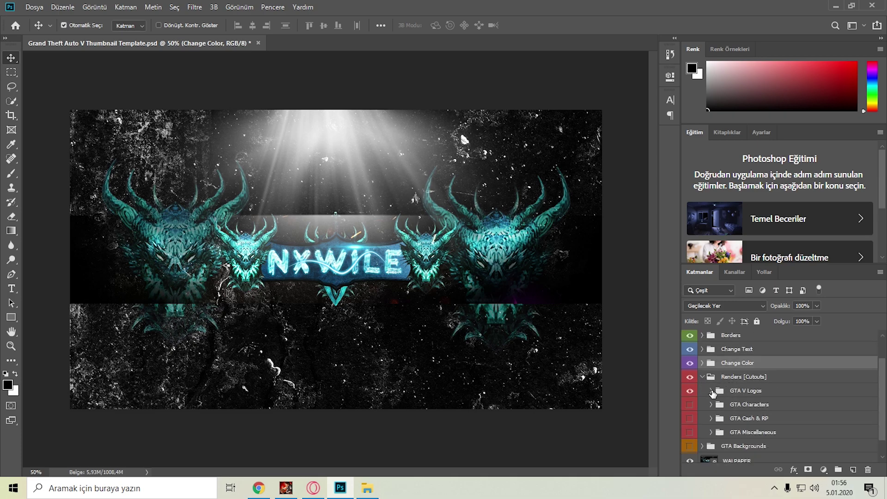
pyautogui.click(712, 391)
pyautogui.scroll(-1, 713, 393)
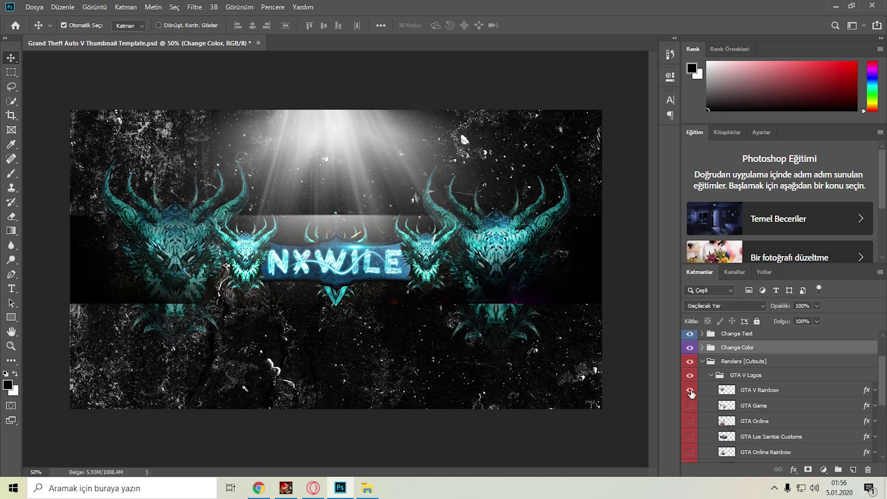
pyautogui.click(690, 391)
pyautogui.click(690, 391)
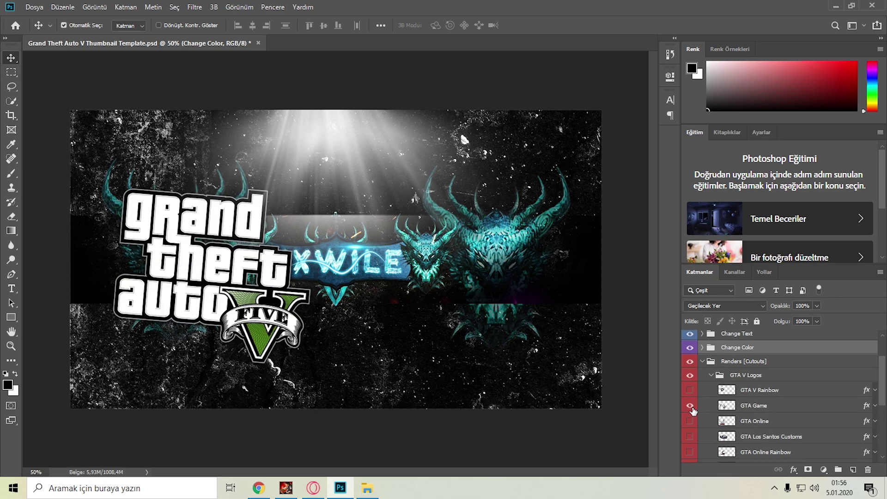
pyautogui.click(690, 406)
pyautogui.click(690, 421)
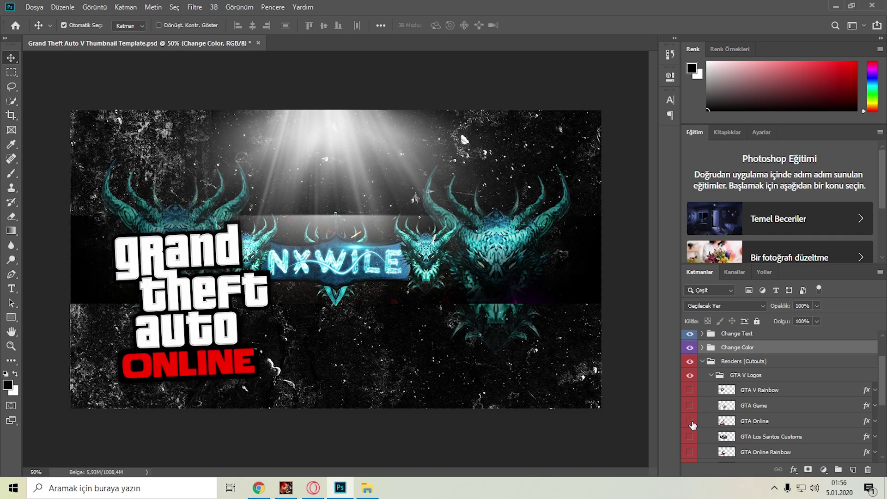
pyautogui.click(691, 421)
# - Hide Los Santos Customs and preview the GTA Online Rainbow, GTA PC Mods and Heist logos
pyautogui.scroll(-1, 691, 425)
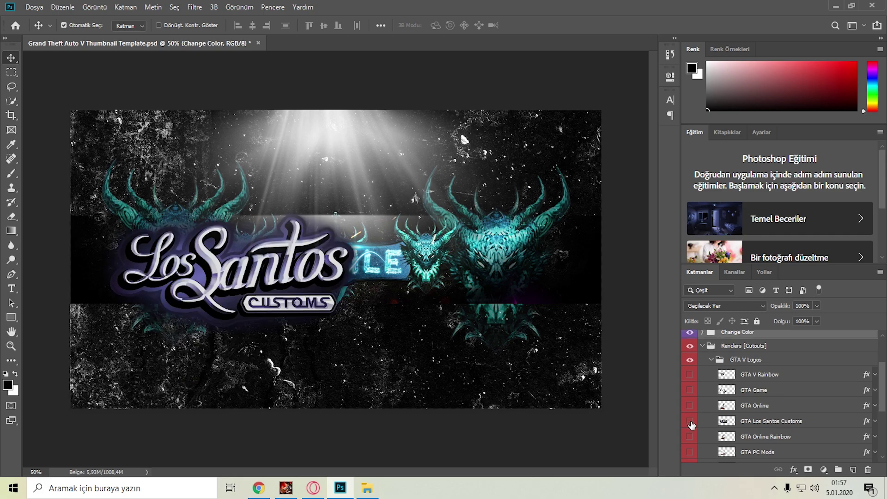
pyautogui.click(690, 421)
pyautogui.click(690, 437)
pyautogui.scroll(-1, 691, 438)
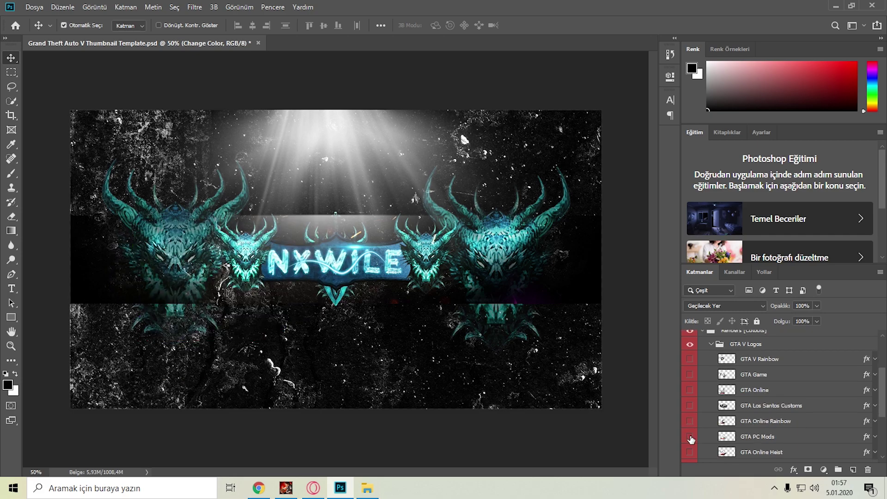
pyautogui.click(690, 436)
pyautogui.scroll(-1, 691, 437)
pyautogui.click(690, 437)
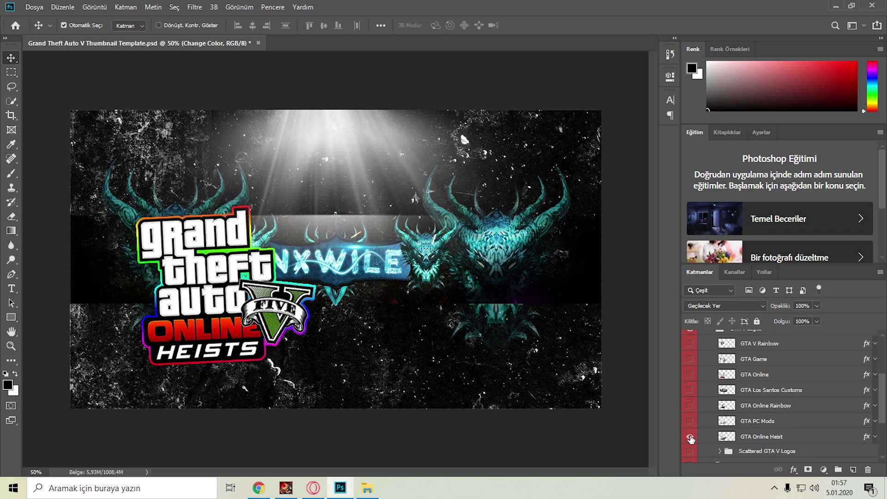
pyautogui.click(690, 436)
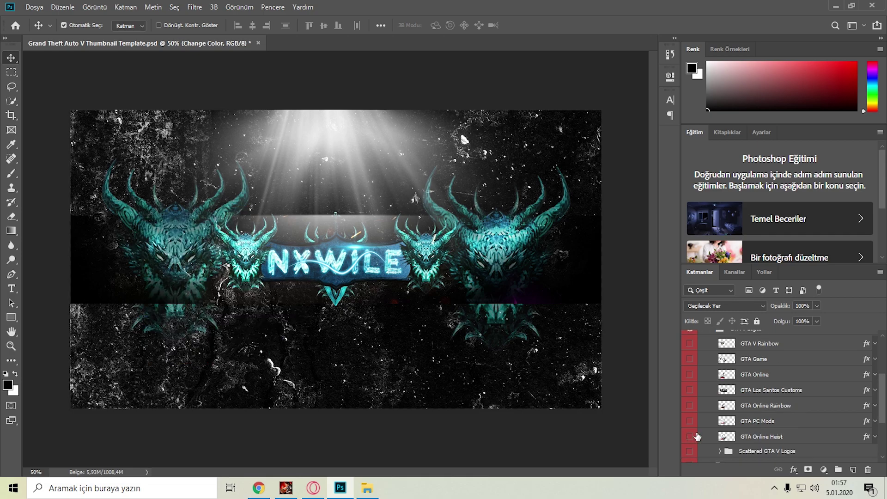
pyautogui.scroll(-3, 696, 437)
# - Expand Scattered GTA V Logos and hide the scattered rainbow V logos
pyautogui.click(719, 405)
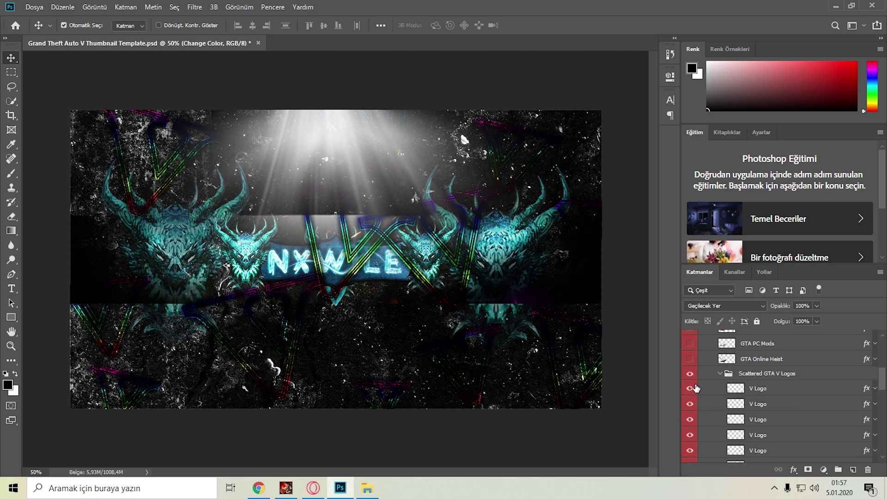
pyautogui.click(689, 405)
pyautogui.scroll(1, 710, 405)
pyautogui.scroll(4, 710, 405)
pyautogui.scroll(2, 713, 400)
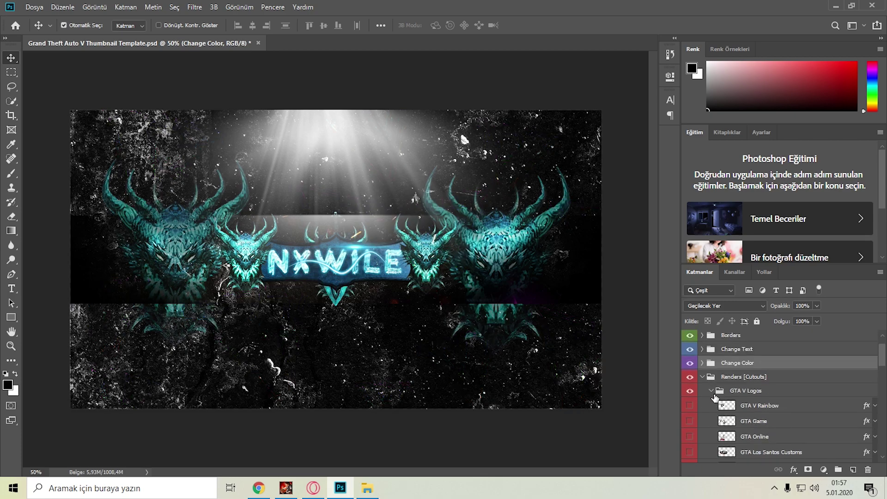
# - Preview the gas-mask, mime, Franklin, ATV rider and monkey-mask characters in GTA Characters
pyautogui.click(711, 391)
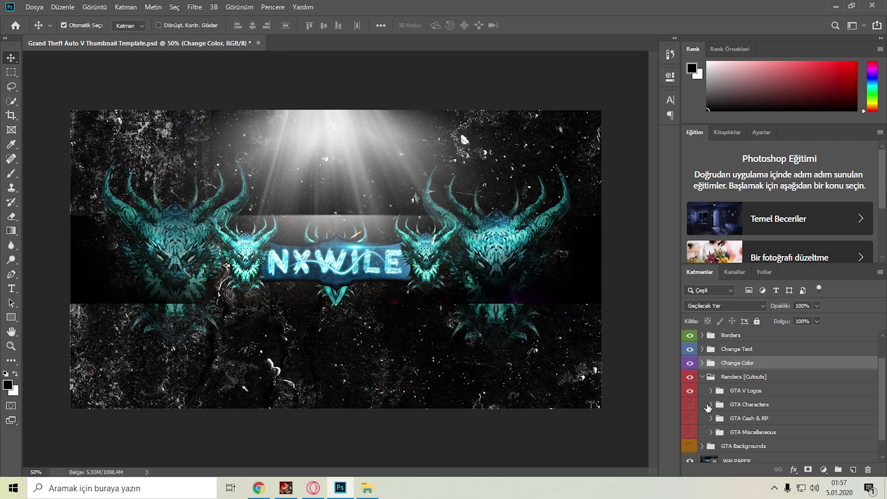
pyautogui.click(709, 404)
pyautogui.click(690, 421)
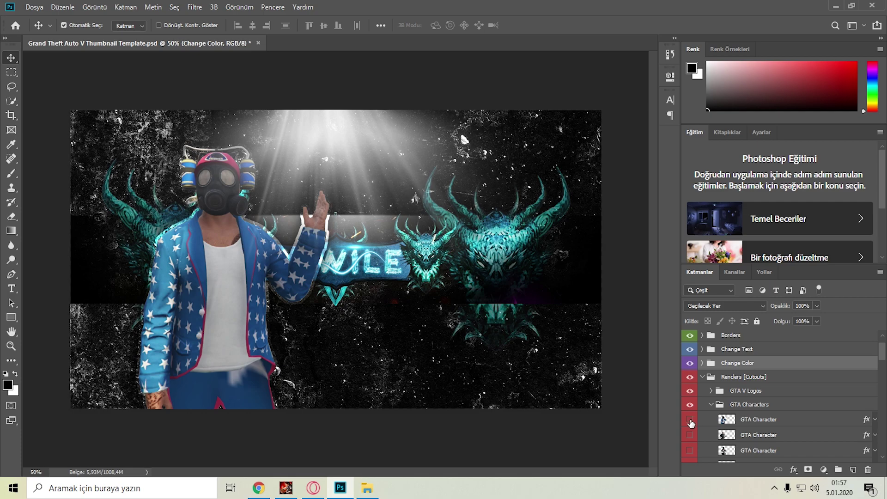
pyautogui.click(690, 420)
pyautogui.click(690, 435)
pyautogui.scroll(-1, 691, 439)
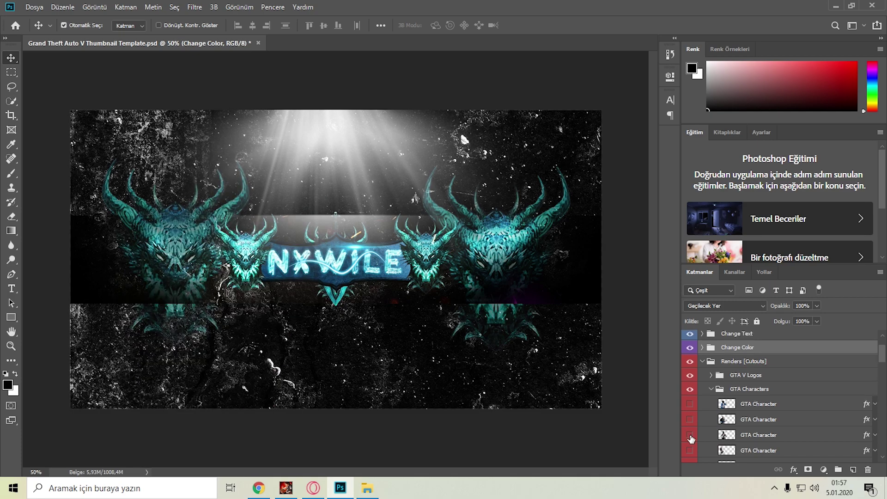
pyautogui.click(691, 434)
pyautogui.scroll(-1, 691, 439)
pyautogui.click(690, 434)
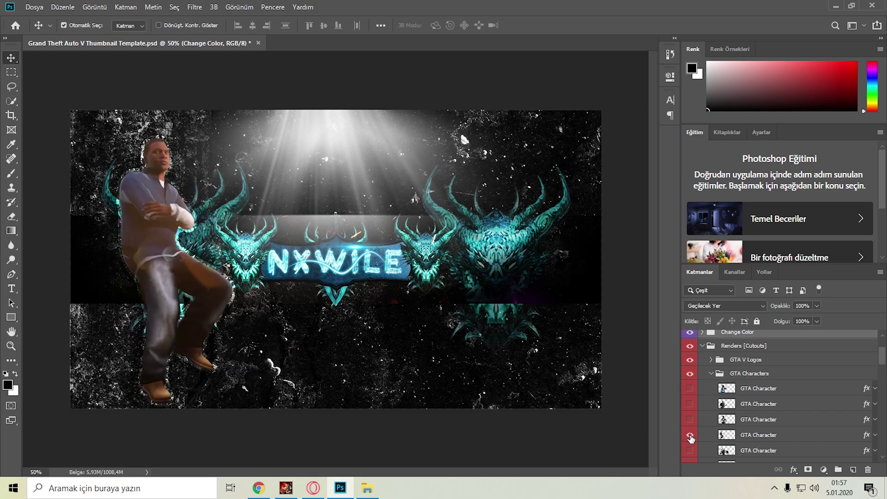
pyautogui.click(690, 435)
pyautogui.scroll(-1, 691, 438)
pyautogui.click(690, 434)
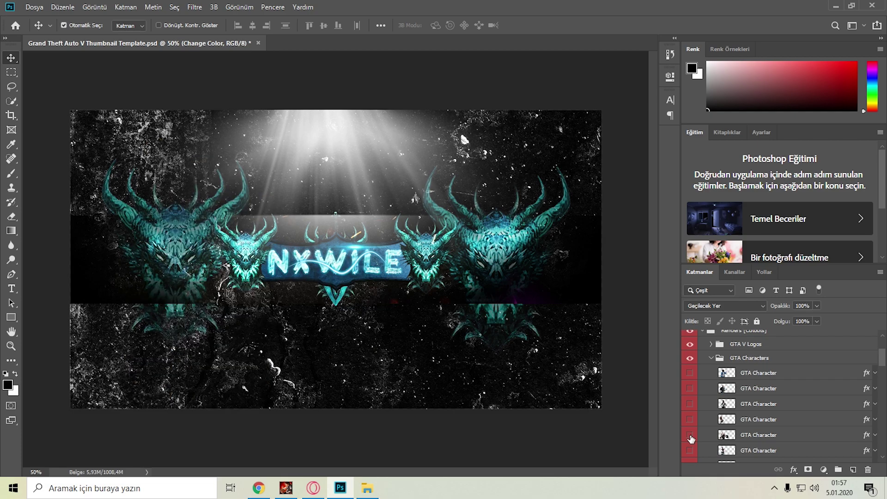
pyautogui.scroll(-1, 691, 438)
pyautogui.click(690, 435)
pyautogui.scroll(-1, 691, 436)
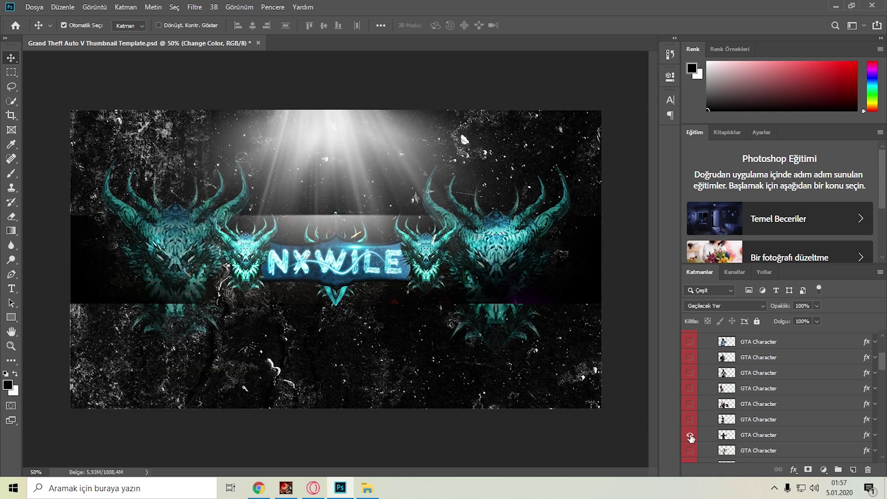
pyautogui.click(690, 435)
# - Preview the BMX rider, gunman, farmer, masked gunman, group, pink-shorts and old-man characters
pyautogui.scroll(-1, 690, 437)
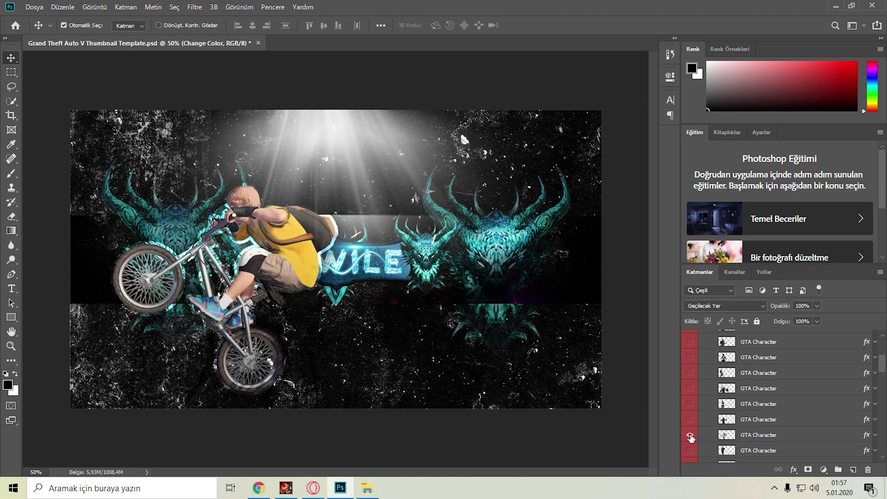
pyautogui.click(690, 435)
pyautogui.scroll(-1, 691, 438)
pyautogui.click(690, 434)
pyautogui.scroll(-1, 691, 437)
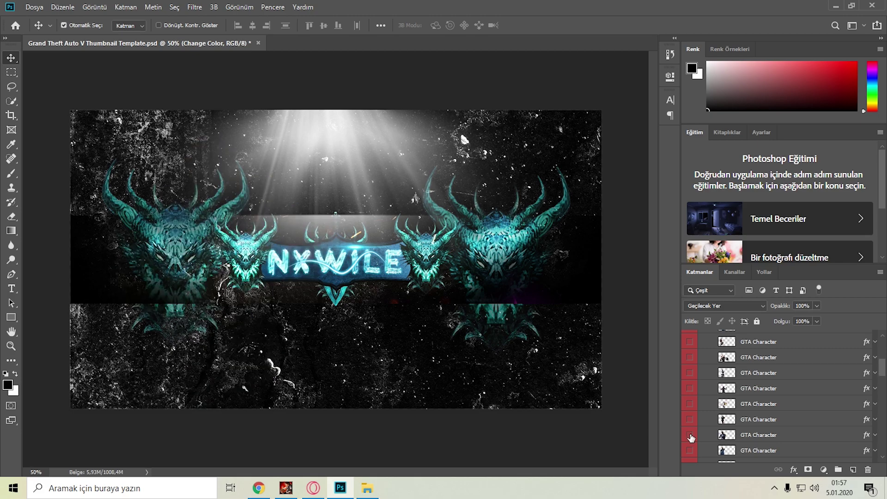
pyautogui.click(690, 434)
pyautogui.scroll(-1, 690, 436)
pyautogui.click(690, 435)
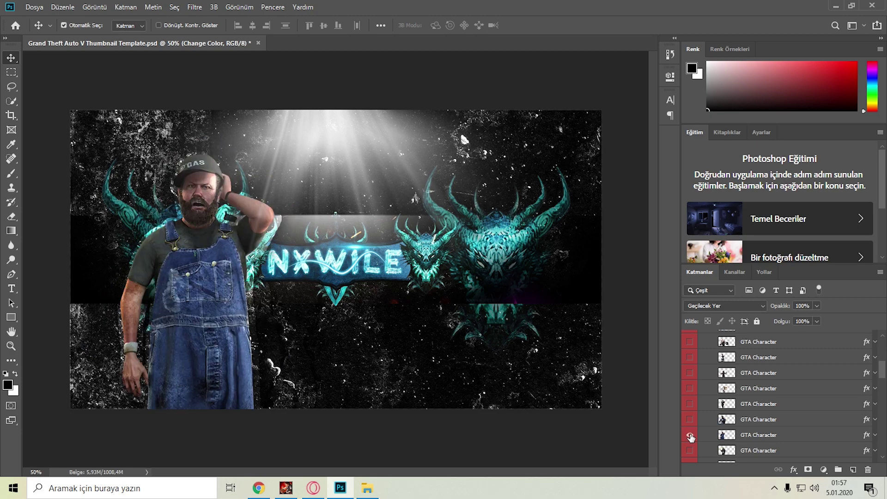
pyautogui.click(690, 435)
pyautogui.scroll(-1, 691, 438)
pyautogui.click(690, 435)
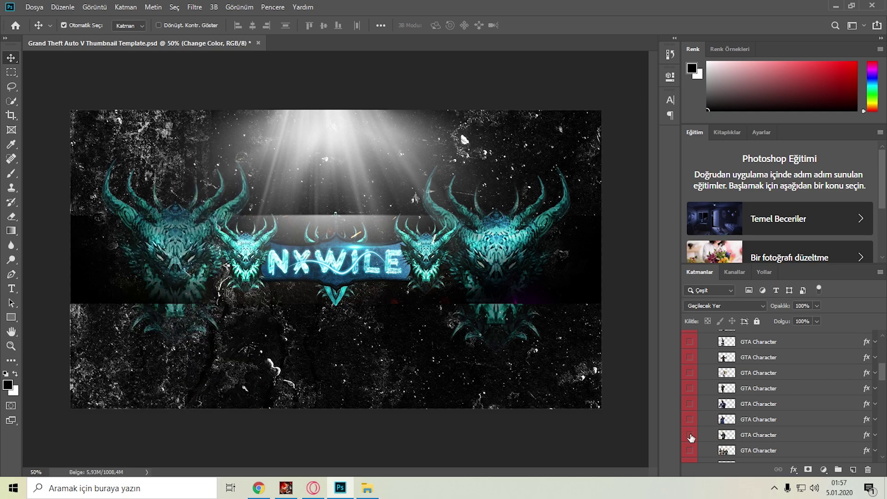
pyautogui.scroll(-1, 691, 438)
pyautogui.click(690, 435)
pyautogui.scroll(-1, 691, 438)
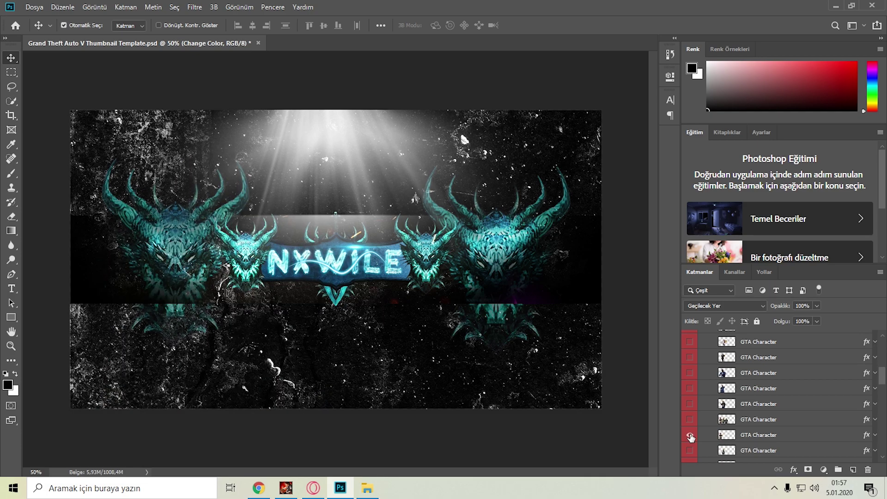
pyautogui.click(690, 435)
pyautogui.scroll(-1, 691, 438)
pyautogui.click(690, 434)
pyautogui.scroll(-1, 691, 438)
pyautogui.click(690, 435)
pyautogui.scroll(-1, 691, 438)
# - Preview the rappelling, police, Trevor, masked, standing man and gunman characters, hiding each again
pyautogui.click(690, 434)
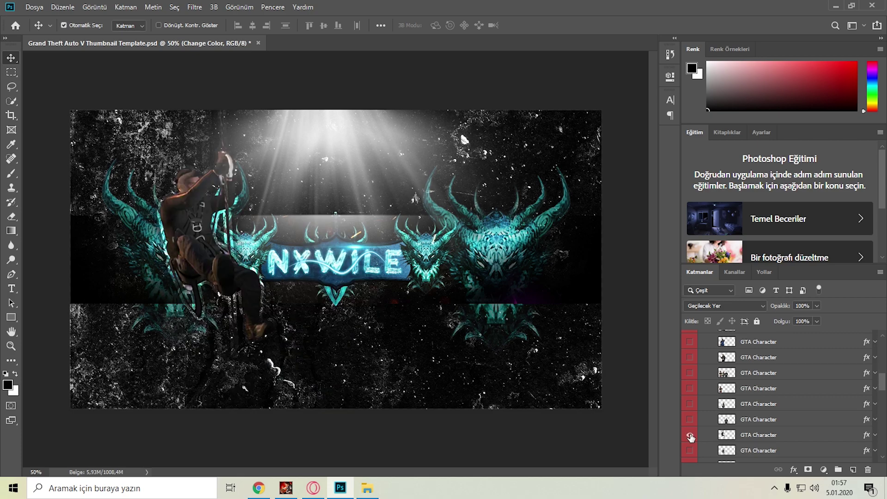
pyautogui.scroll(-1, 691, 437)
pyautogui.click(690, 434)
pyautogui.scroll(-1, 691, 437)
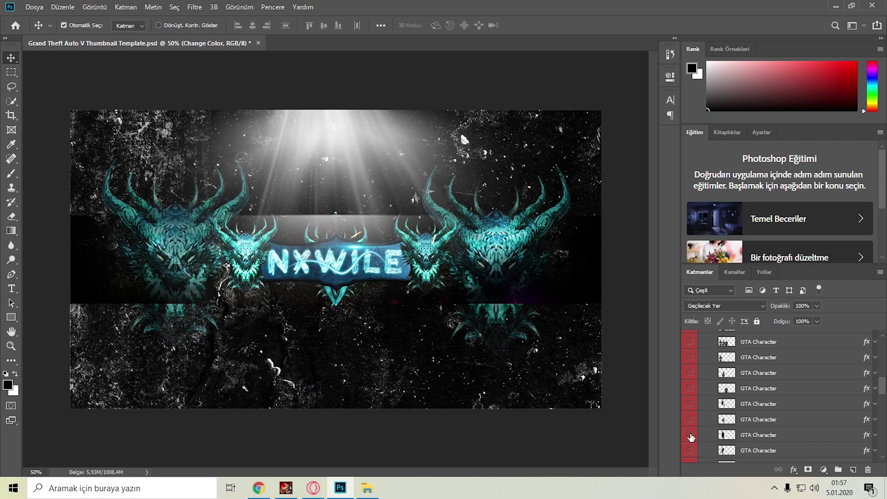
pyautogui.click(690, 434)
pyautogui.scroll(-1, 691, 437)
pyautogui.click(690, 435)
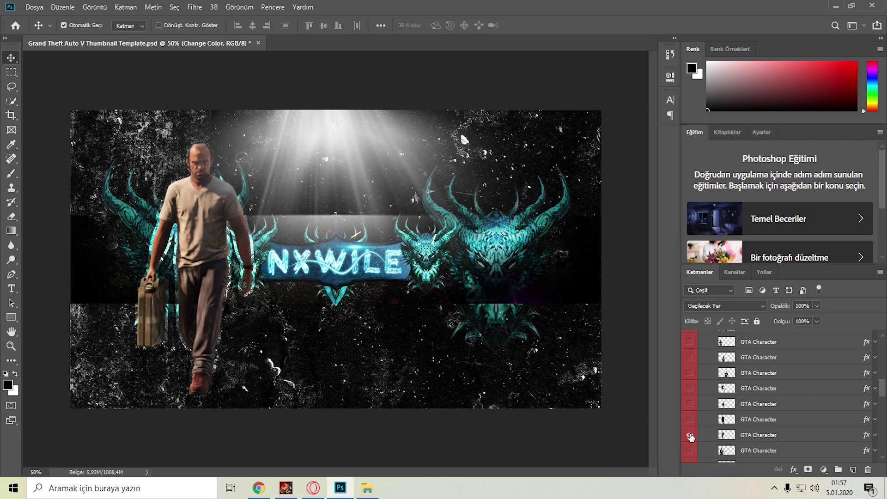
pyautogui.click(690, 434)
pyautogui.scroll(-1, 691, 437)
pyautogui.click(690, 434)
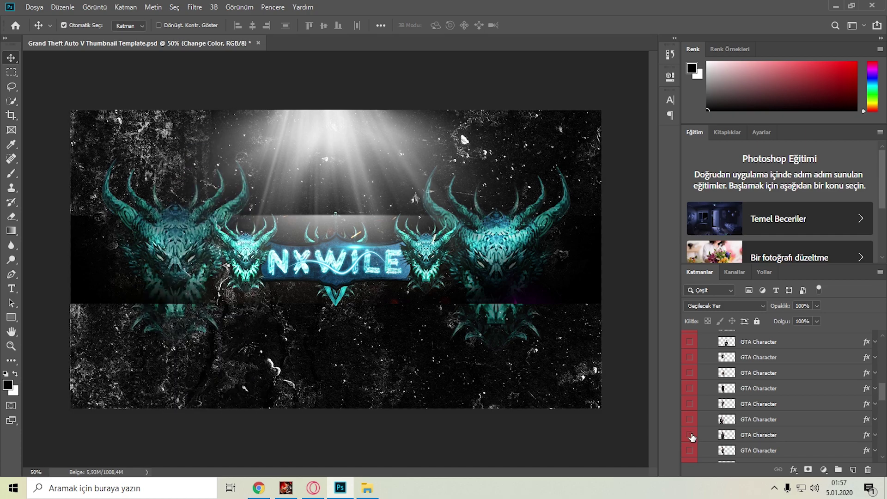
pyautogui.click(690, 434)
pyautogui.scroll(-1, 691, 437)
pyautogui.click(690, 435)
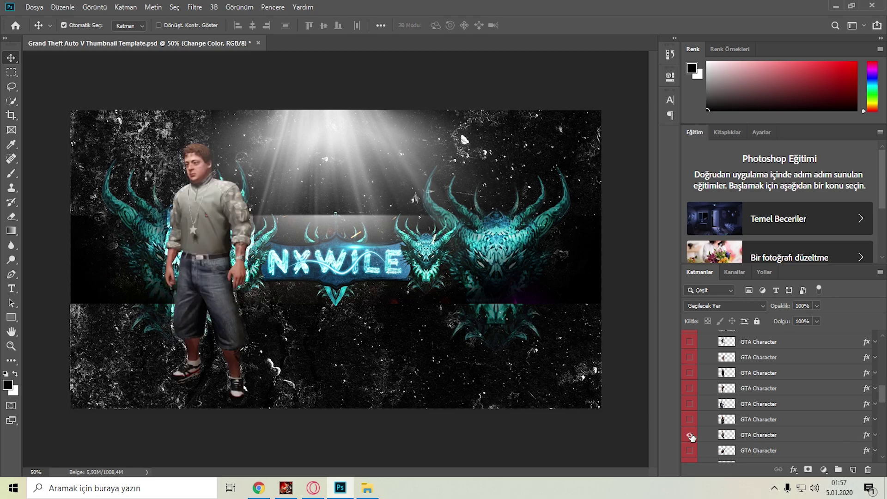
pyautogui.scroll(-1, 691, 437)
pyautogui.click(690, 435)
pyautogui.scroll(-1, 691, 437)
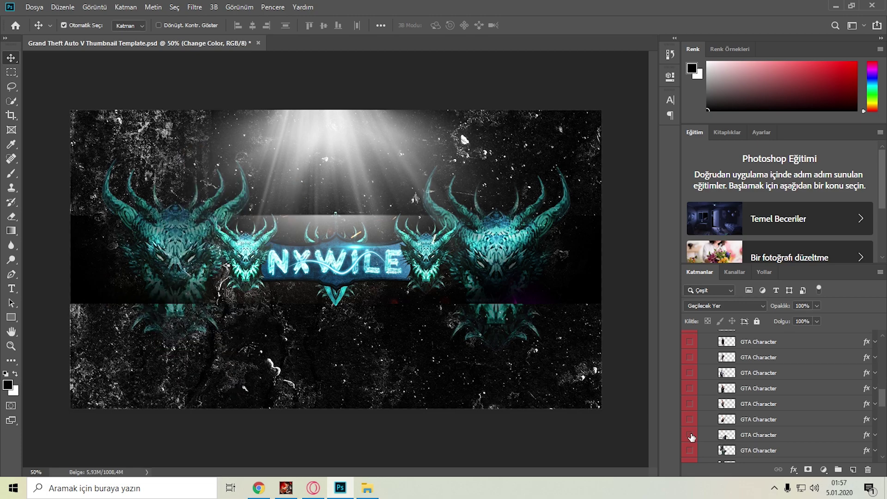
pyautogui.click(690, 435)
pyautogui.scroll(-1, 691, 437)
# - Preview the green-suited, purple-suited, biker, light-suited and pink characters, hiding each again
pyautogui.click(690, 435)
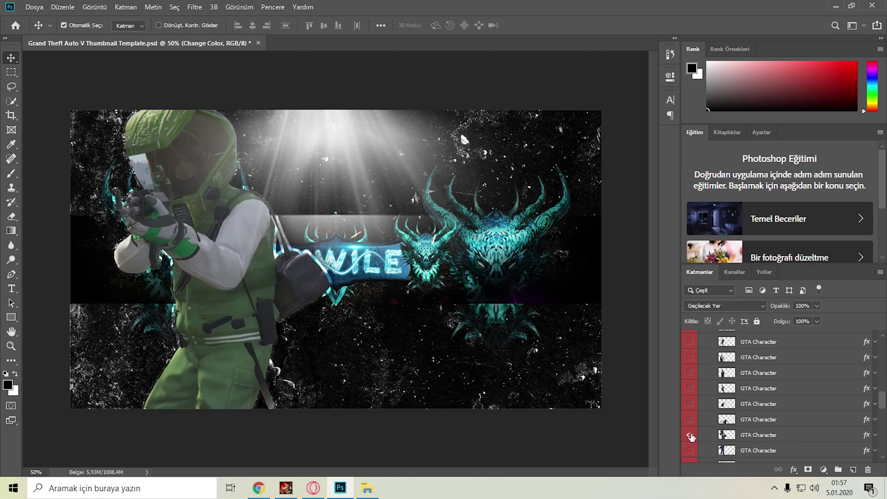
pyautogui.click(690, 434)
pyautogui.scroll(-1, 691, 437)
pyautogui.click(690, 435)
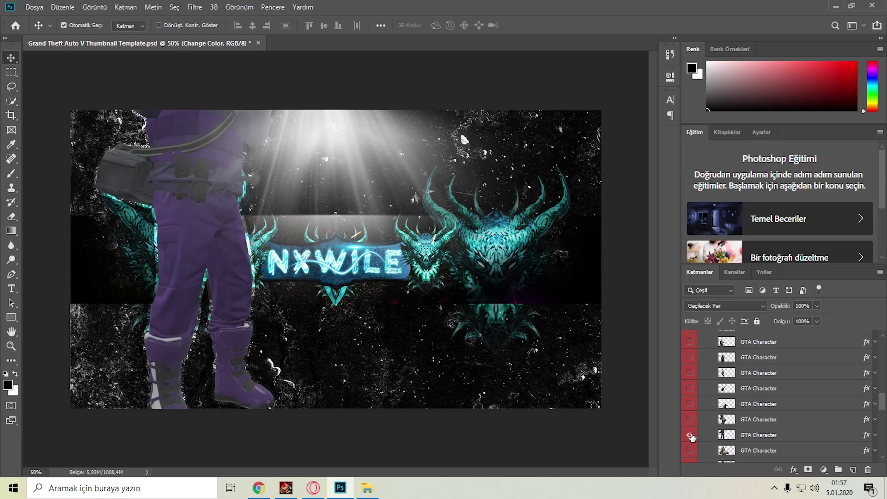
pyautogui.scroll(-1, 692, 437)
pyautogui.click(690, 434)
pyautogui.click(690, 435)
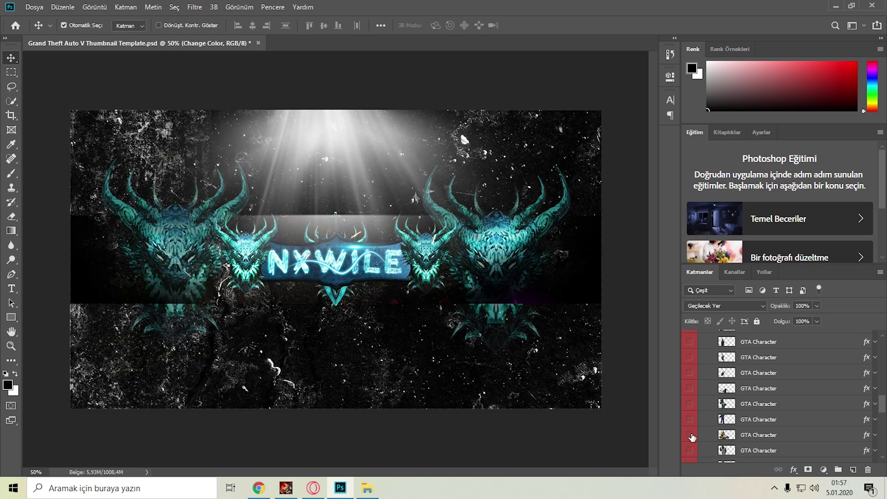
pyautogui.scroll(-1, 692, 437)
pyautogui.click(690, 435)
pyautogui.scroll(-1, 691, 437)
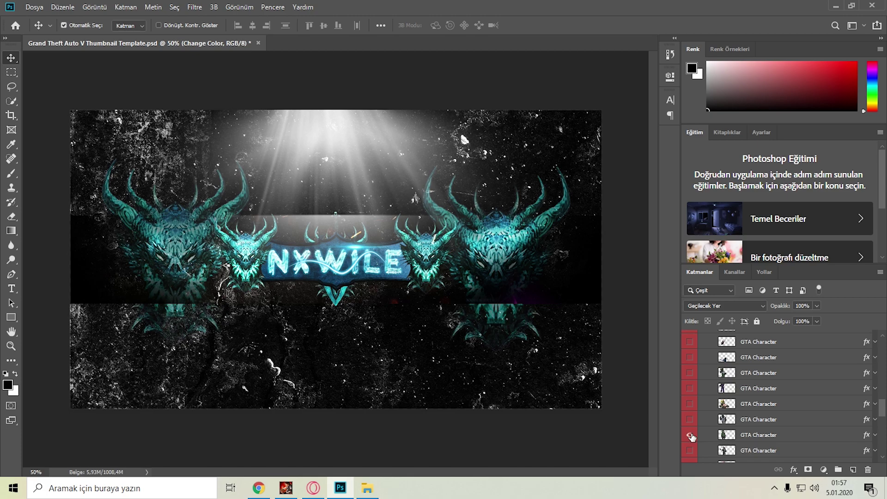
pyautogui.click(690, 435)
pyautogui.scroll(-1, 691, 437)
pyautogui.click(690, 434)
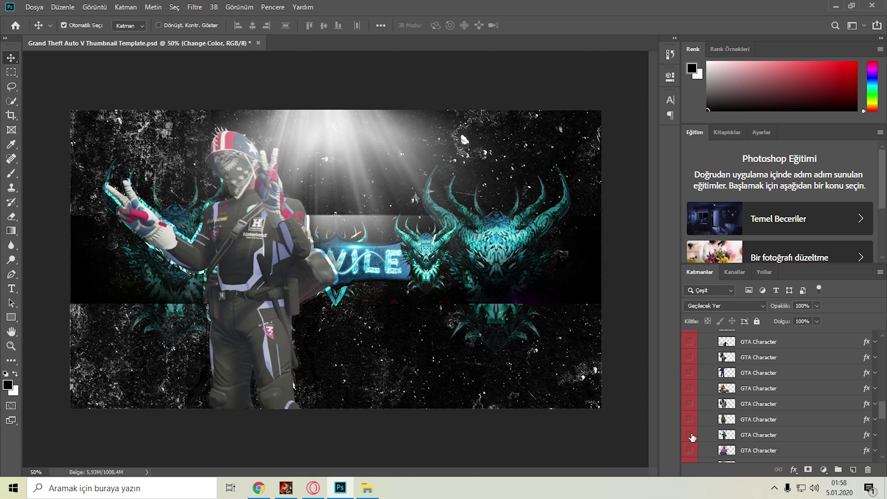
pyautogui.click(690, 435)
pyautogui.click(690, 435)
pyautogui.scroll(2, 698, 432)
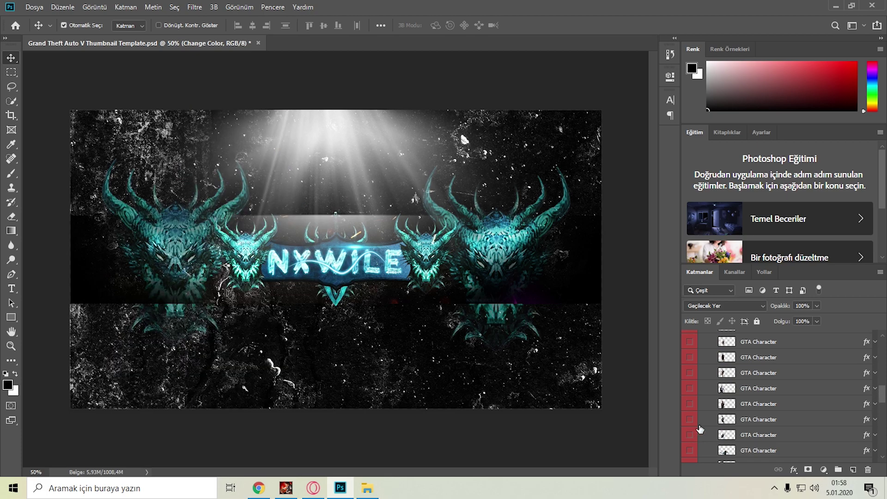
pyautogui.scroll(3, 700, 429)
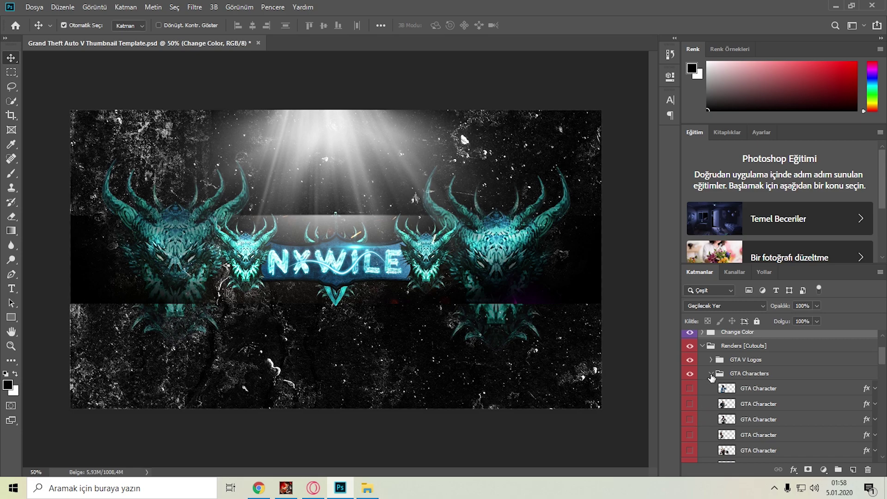
# - Collapse GTA Characters, expand GTA Cash & RP, and preview each Cash Logo layer, including Cash Logo Stack
pyautogui.click(711, 374)
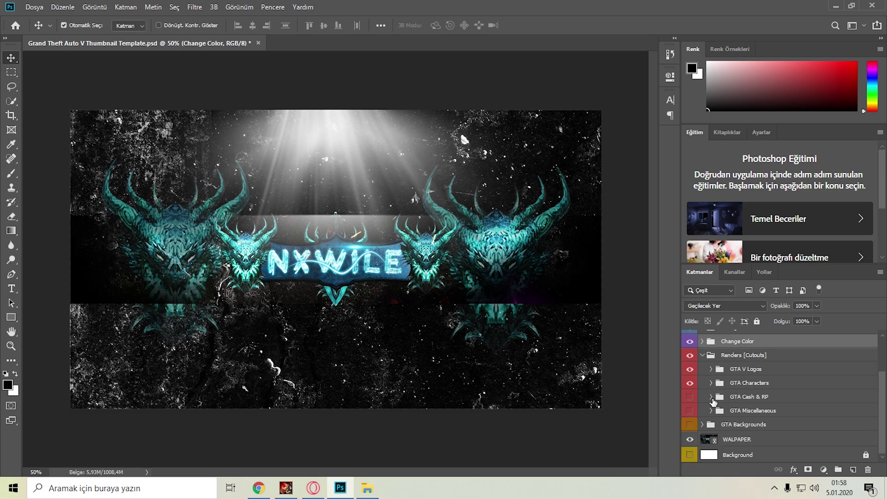
pyautogui.click(712, 398)
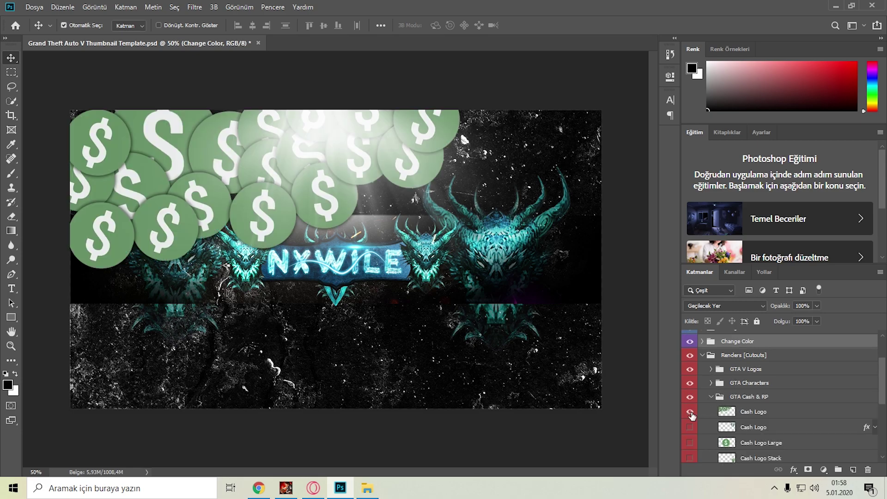
pyautogui.click(690, 411)
pyautogui.click(689, 427)
pyautogui.click(690, 442)
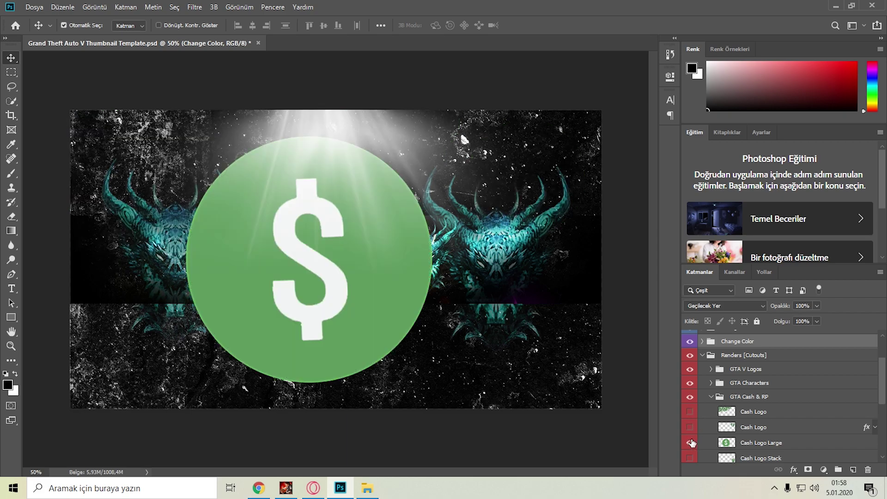
pyautogui.scroll(-1, 691, 443)
pyautogui.click(689, 442)
# - Preview and hide the RP Logo layers and the RP Bar, then collapse GTA Cash & RP
pyautogui.scroll(-1, 692, 444)
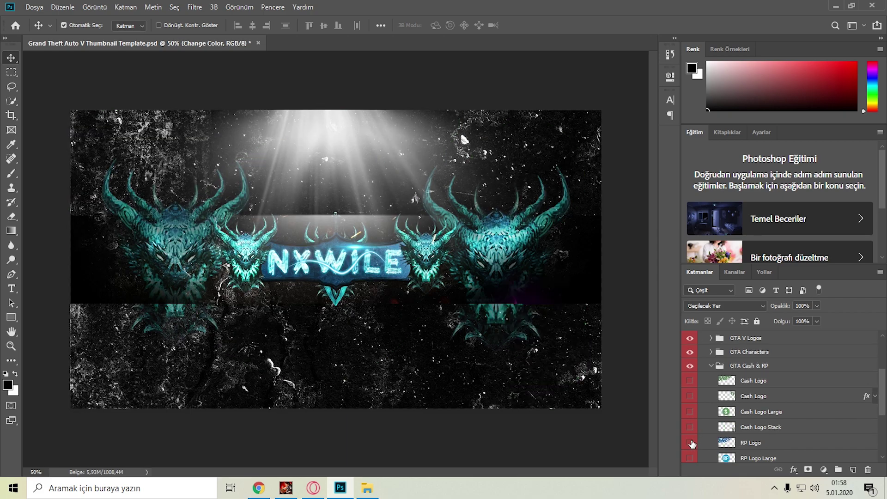
pyautogui.click(690, 442)
pyautogui.scroll(-1, 692, 443)
pyautogui.click(689, 442)
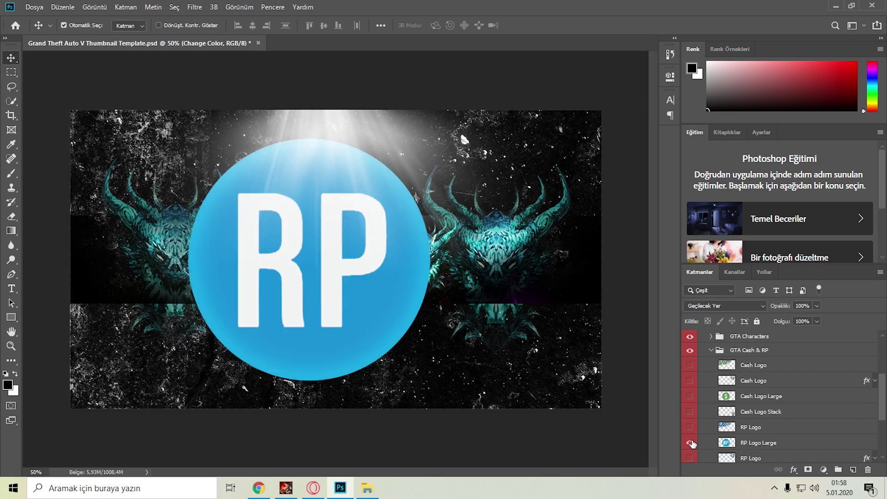
pyautogui.scroll(-1, 692, 444)
pyautogui.click(690, 443)
pyautogui.scroll(-1, 692, 443)
pyautogui.click(690, 443)
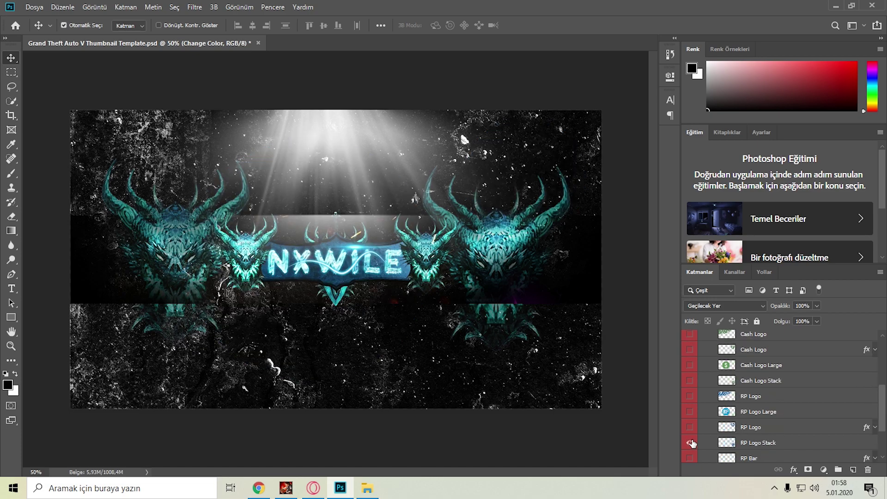
pyautogui.scroll(-1, 692, 443)
pyautogui.click(690, 443)
pyautogui.click(689, 443)
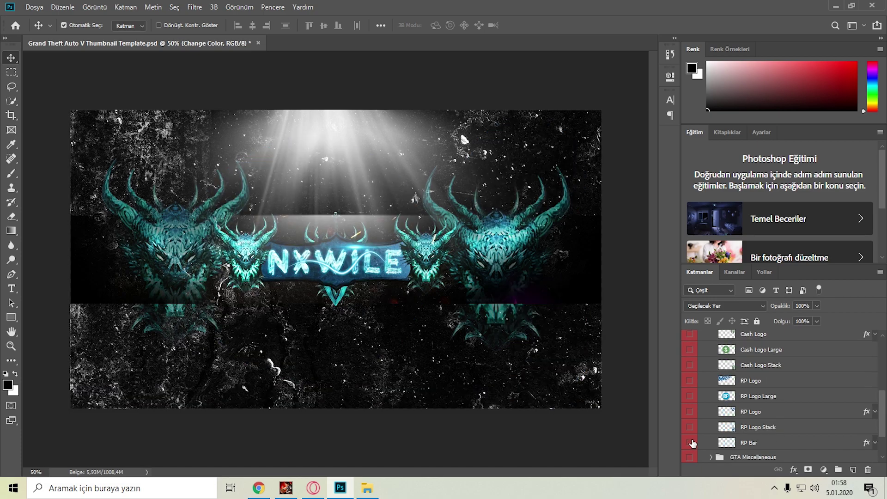
pyautogui.scroll(5, 693, 441)
pyautogui.click(712, 383)
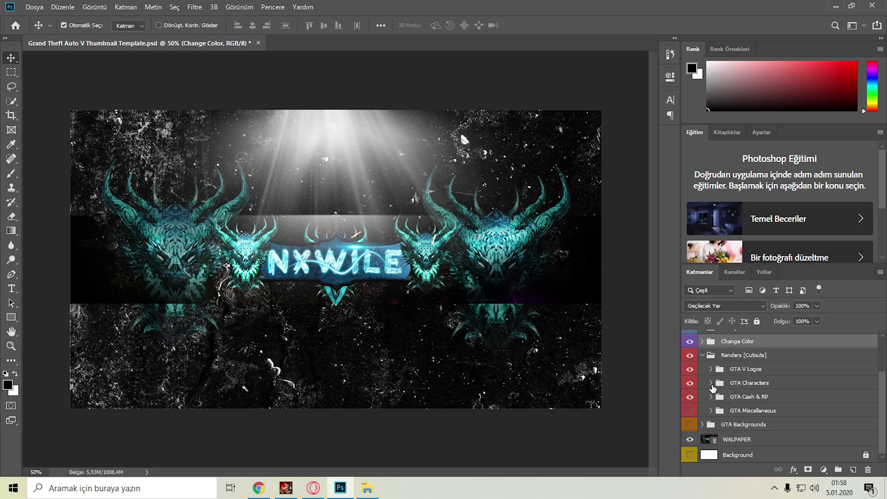
# - Expand GTA Miscellaneous and toggle the Ranking and GTA Shark Cards layers
pyautogui.click(711, 410)
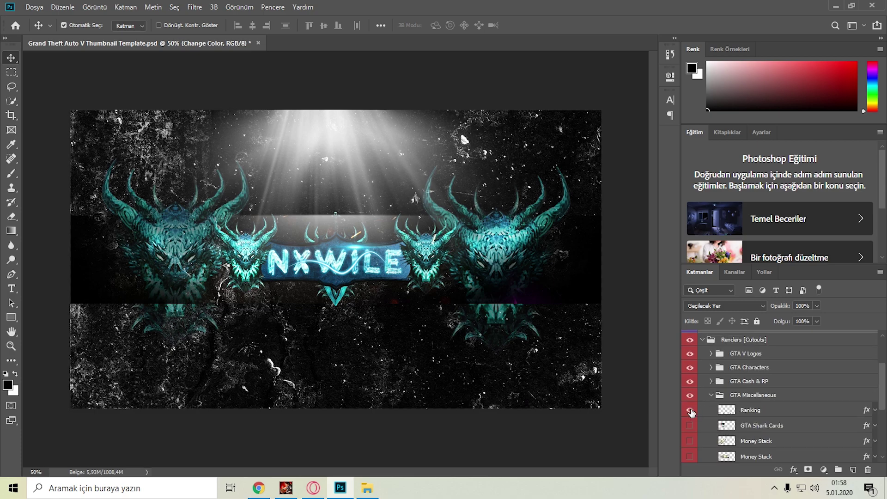
pyautogui.click(690, 410)
pyautogui.click(689, 425)
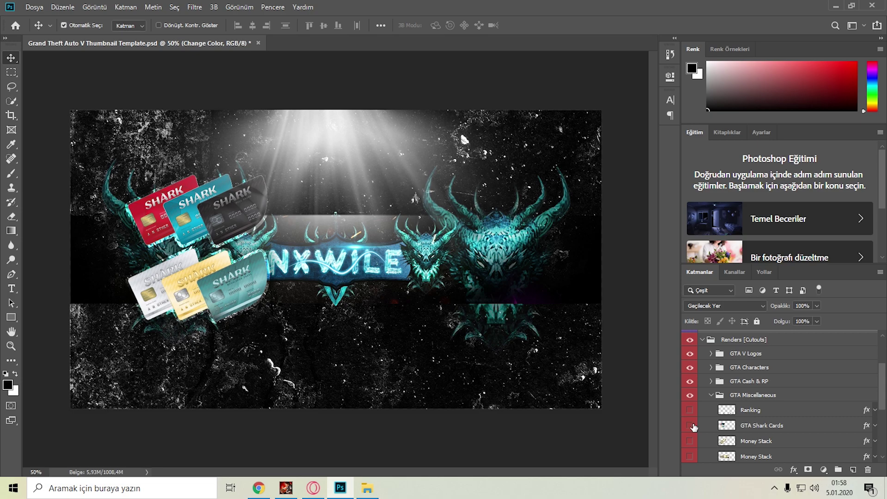
pyautogui.click(690, 425)
# - Preview each Money Stack layer and hide it again
pyautogui.scroll(-1, 693, 426)
pyautogui.click(690, 411)
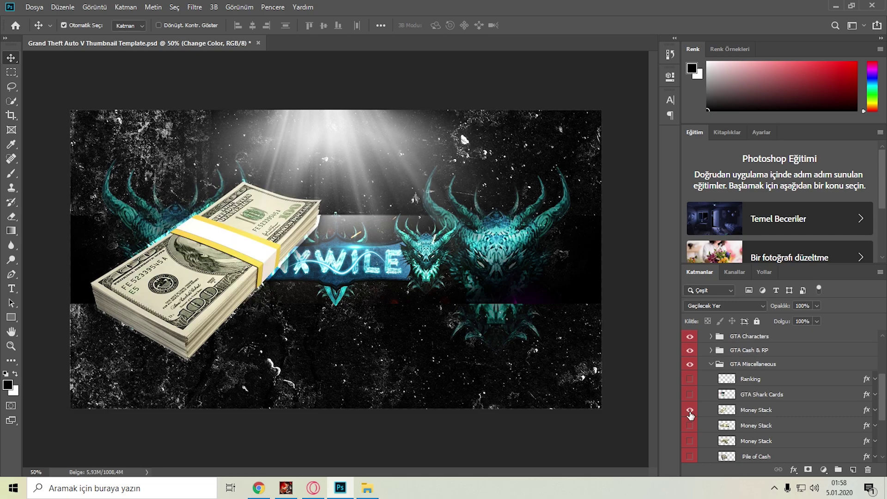
pyautogui.click(691, 425)
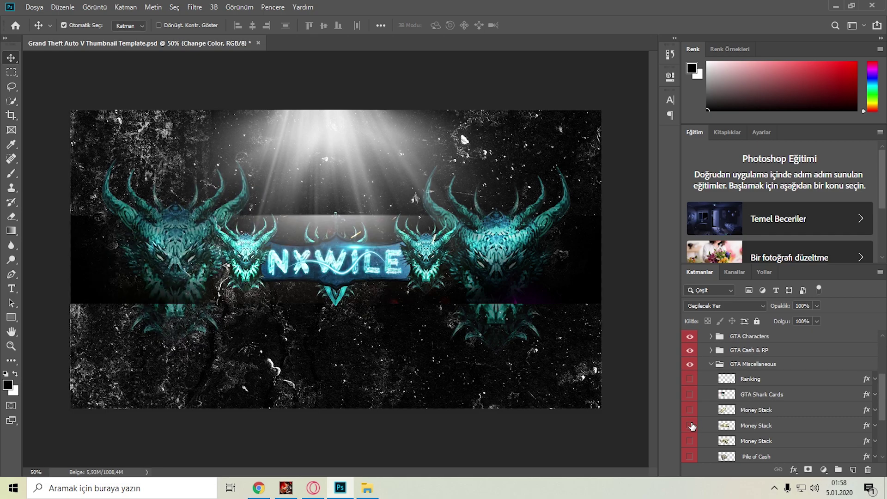
pyautogui.click(690, 425)
pyautogui.click(691, 440)
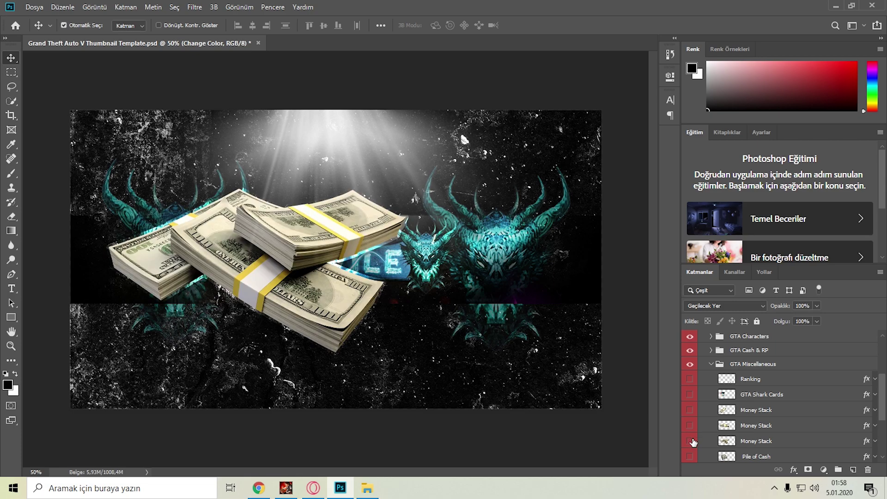
# - Preview and hide Pile of Cash, both Money Bags layers and Sunburst, then collapse GTA Miscellaneous
pyautogui.scroll(-1, 692, 441)
pyautogui.click(689, 441)
pyautogui.scroll(-1, 692, 442)
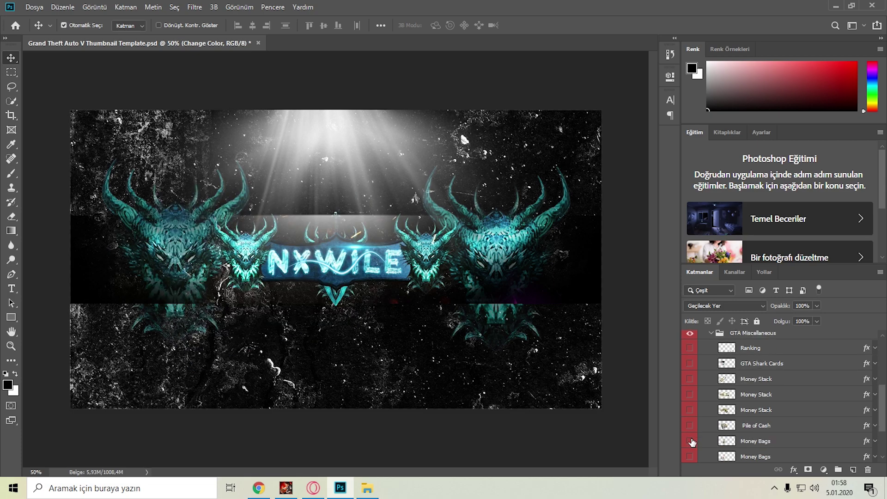
pyautogui.click(690, 441)
pyautogui.scroll(-1, 692, 442)
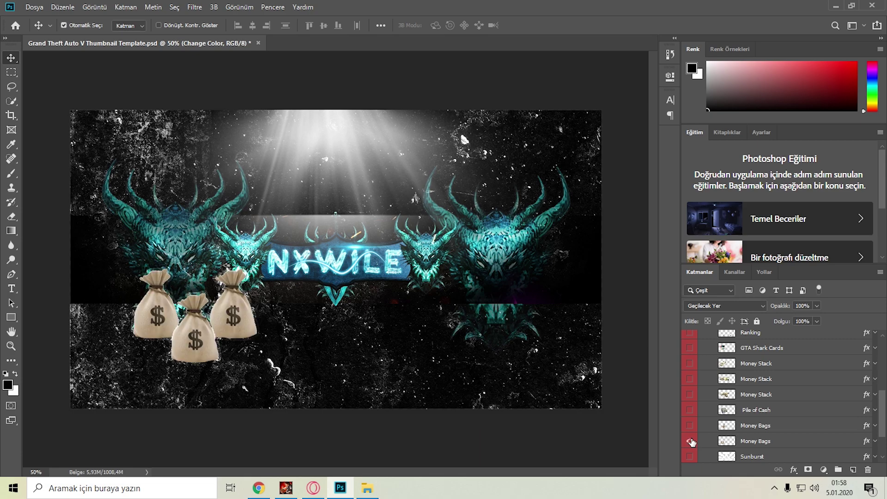
pyautogui.click(689, 441)
pyautogui.scroll(-1, 691, 442)
pyautogui.click(690, 440)
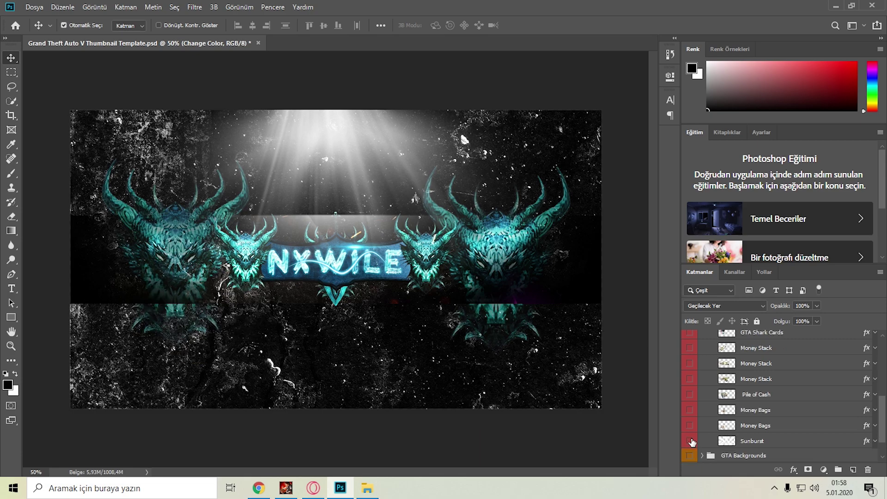
pyautogui.click(690, 441)
pyautogui.scroll(4, 696, 430)
pyautogui.scroll(1, 709, 398)
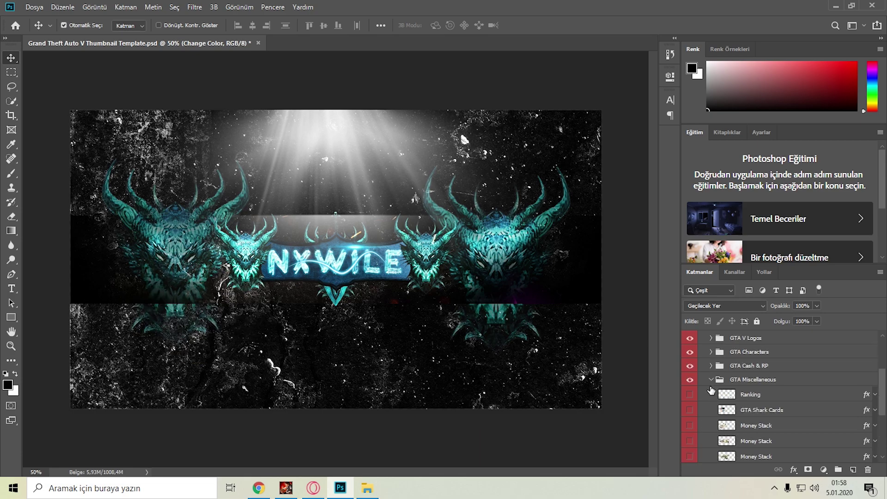
pyautogui.click(711, 379)
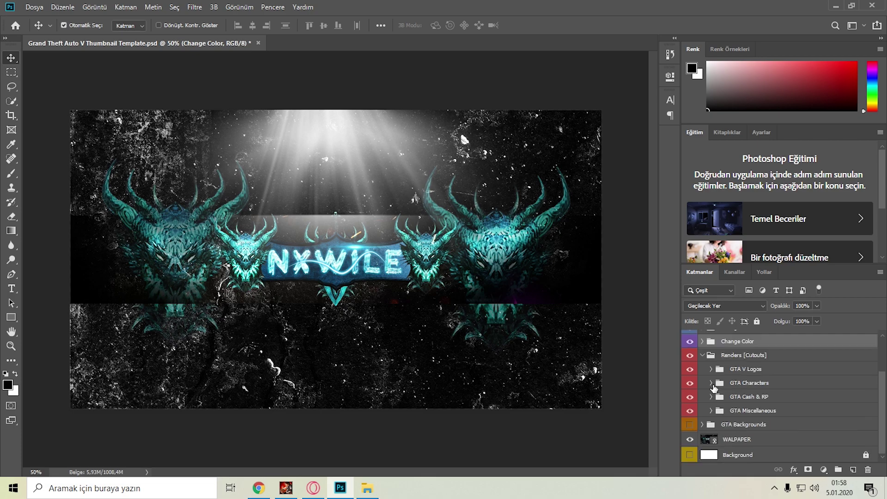
# - Expand GTA Backgrounds and GTA V World Backgrounds, then preview the first background scenes
pyautogui.click(703, 424)
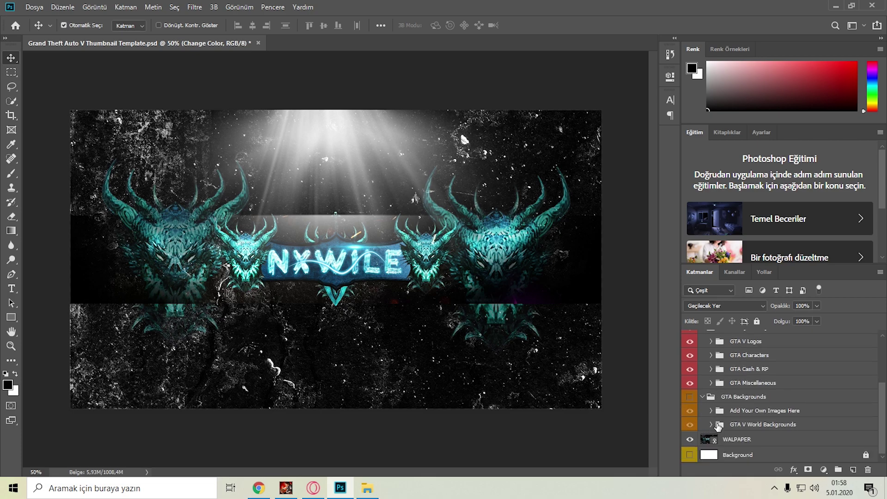
pyautogui.click(711, 424)
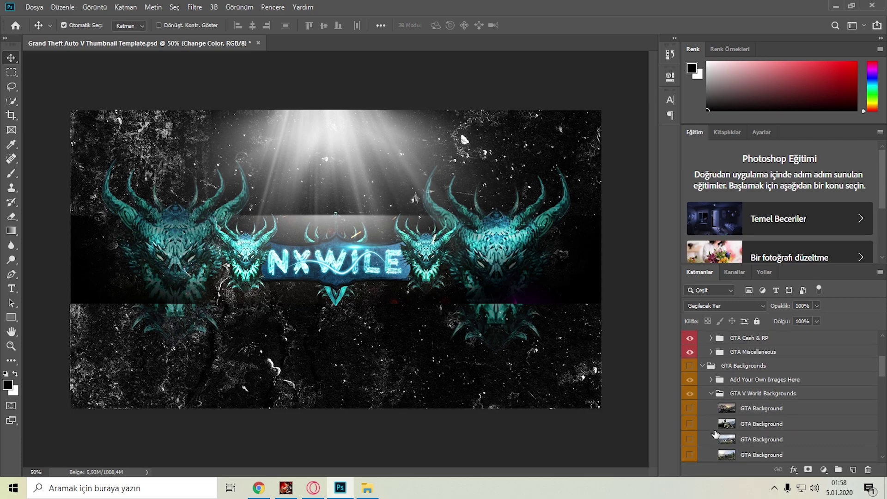
pyautogui.click(690, 409)
pyautogui.click(691, 409)
pyautogui.click(691, 423)
# - Preview and hide the house landscape and city background scenes
pyautogui.scroll(-1, 690, 423)
pyautogui.click(690, 424)
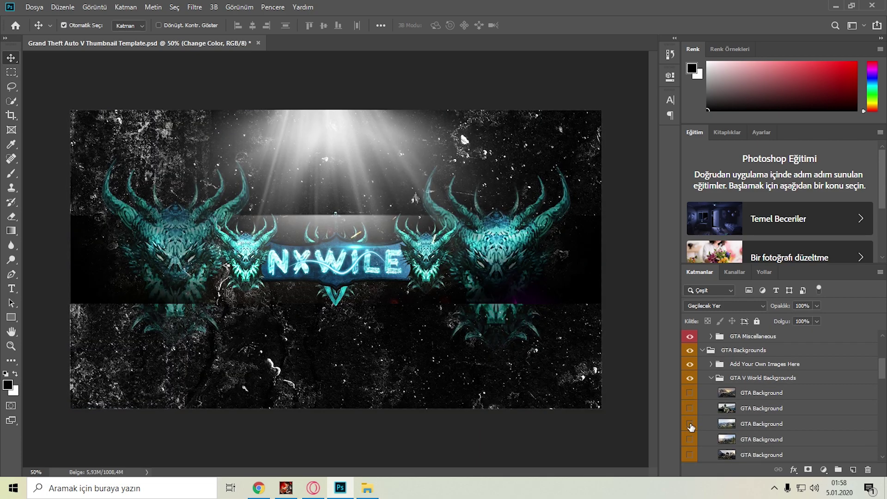
pyautogui.scroll(-1, 690, 424)
pyautogui.click(690, 424)
pyautogui.scroll(-1, 690, 424)
pyautogui.click(690, 424)
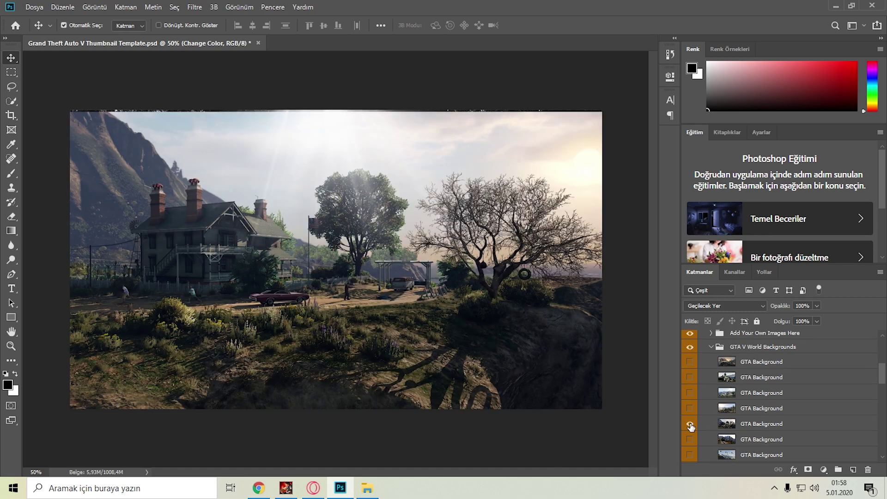
pyautogui.scroll(-1, 690, 423)
pyautogui.click(690, 424)
pyautogui.scroll(-1, 690, 424)
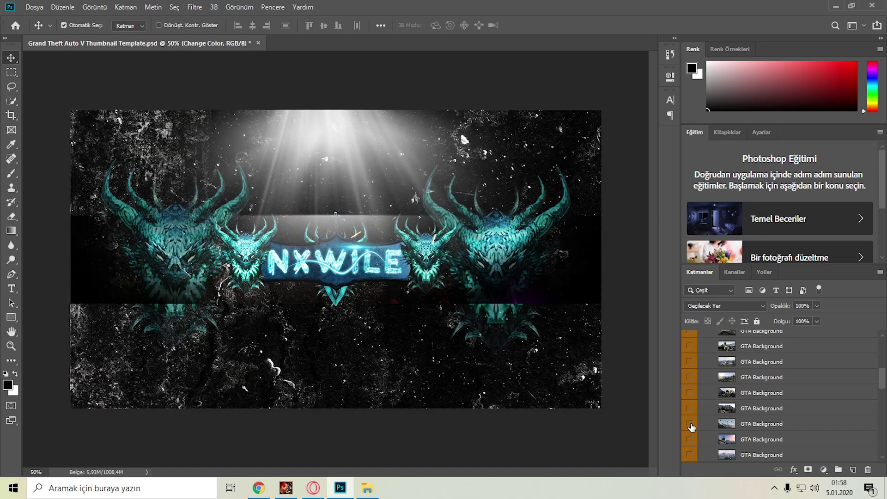
pyautogui.click(690, 423)
pyautogui.scroll(-1, 690, 423)
pyautogui.click(690, 424)
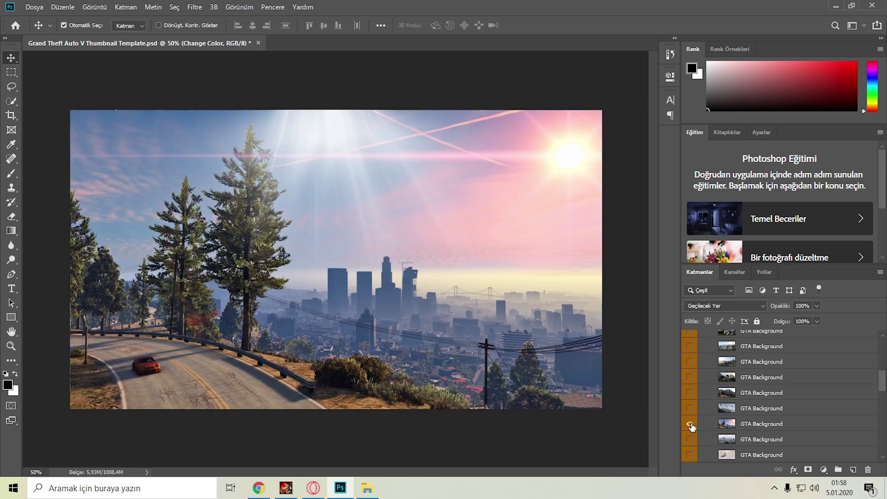
pyautogui.scroll(-1, 690, 423)
pyautogui.click(690, 423)
# - Preview and hide the skydiver, golf-course and truck background scenes
pyautogui.scroll(-1, 690, 423)
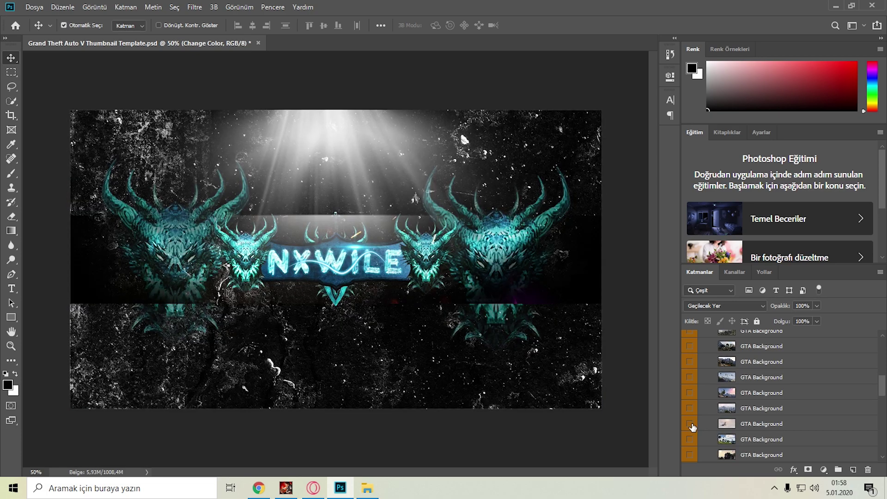
pyautogui.click(690, 423)
pyautogui.scroll(-1, 690, 424)
pyautogui.click(691, 423)
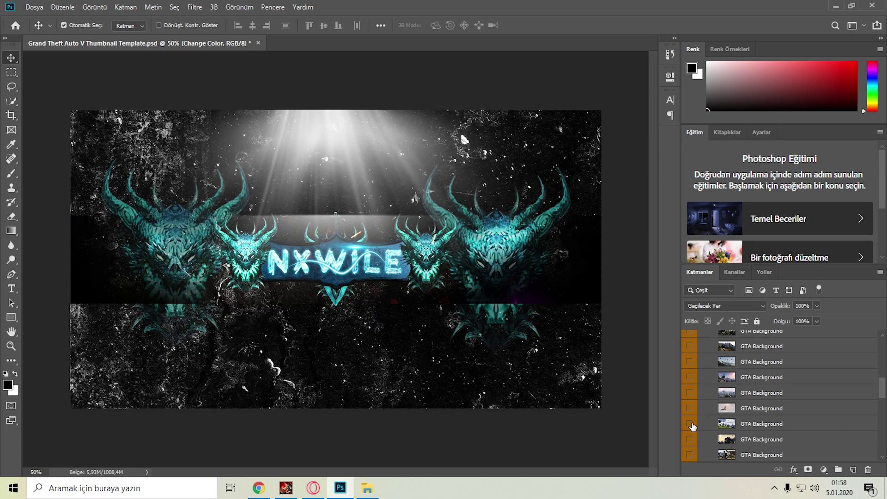
pyautogui.scroll(-1, 690, 424)
pyautogui.click(690, 424)
pyautogui.scroll(-1, 690, 423)
# - Preview and hide the Vinewood, helicopter and sunset skyline background scenes
pyautogui.click(690, 424)
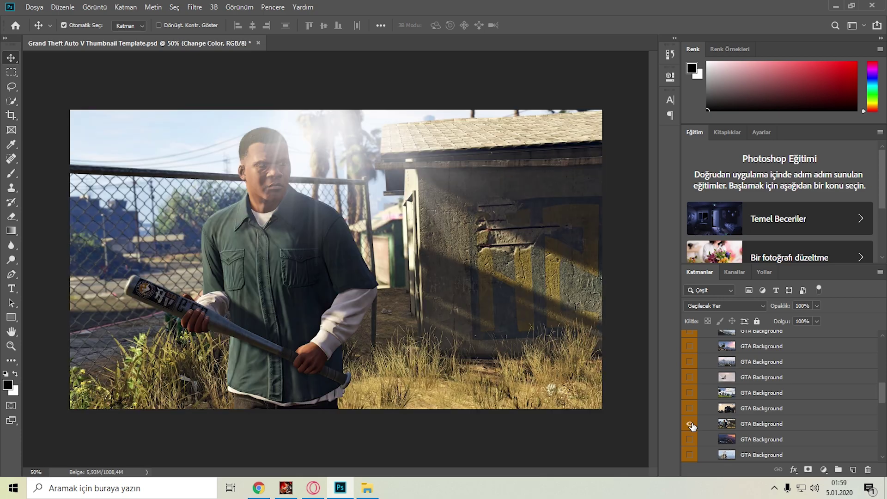
pyautogui.scroll(-1, 690, 424)
pyautogui.click(690, 423)
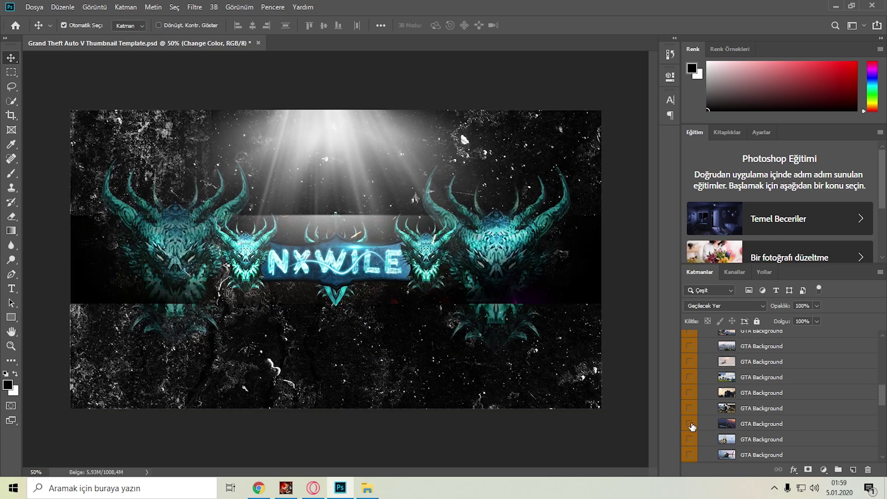
pyautogui.scroll(-1, 690, 424)
pyautogui.click(690, 423)
pyautogui.scroll(-1, 690, 424)
pyautogui.click(690, 424)
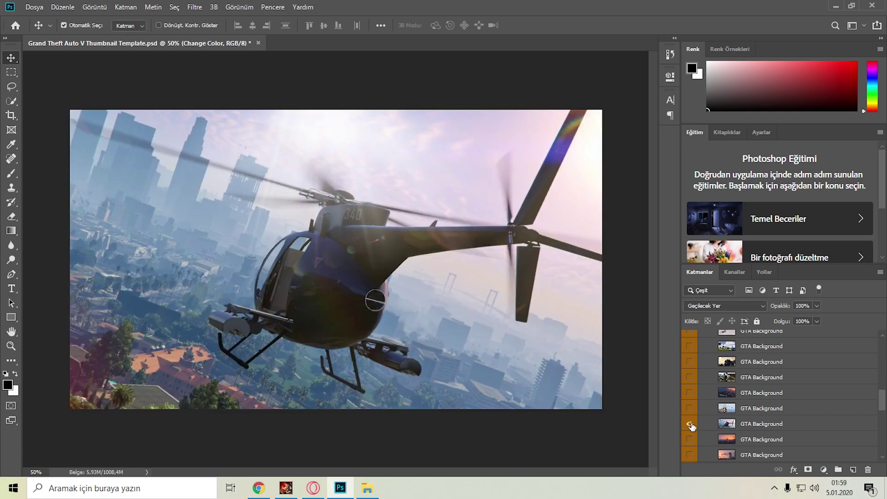
pyautogui.scroll(-1, 690, 423)
pyautogui.click(690, 424)
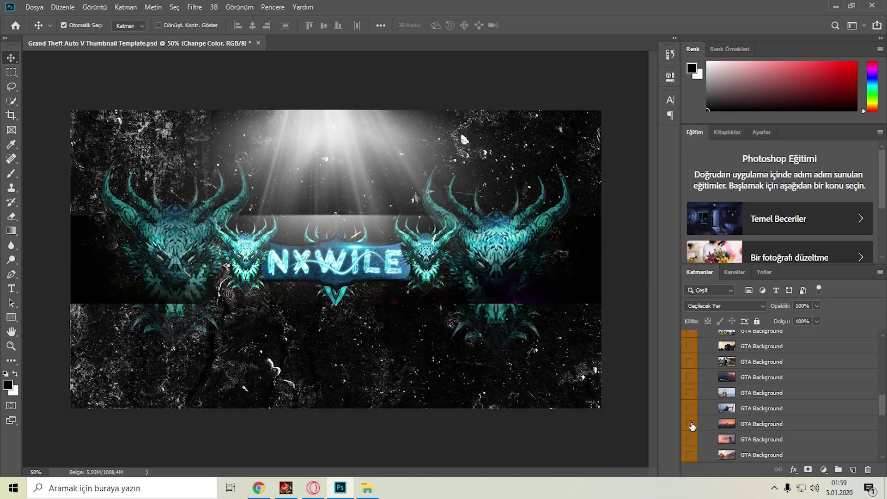
pyautogui.scroll(-1, 690, 424)
pyautogui.click(690, 423)
pyautogui.scroll(-1, 690, 424)
# - Preview and hide the sailboat and parachute background scenes
pyautogui.click(690, 423)
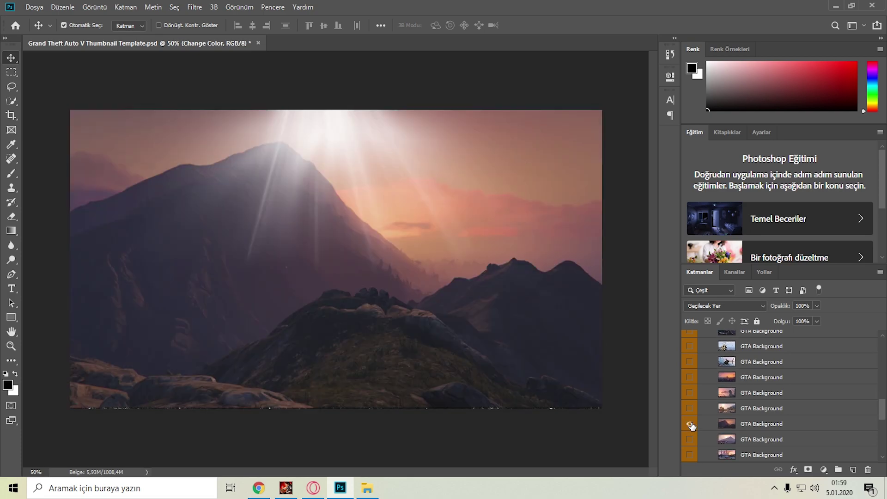
pyautogui.scroll(-1, 690, 424)
pyautogui.click(690, 424)
pyautogui.scroll(-1, 691, 426)
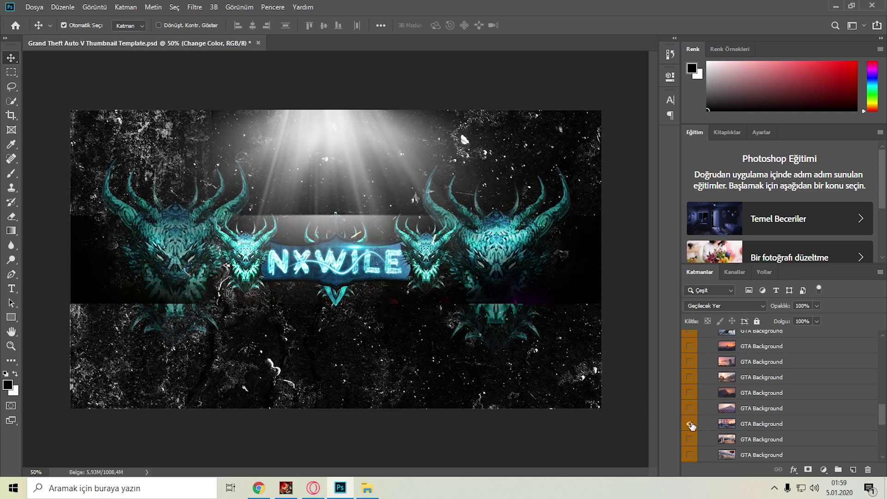
pyautogui.click(690, 424)
pyautogui.scroll(-1, 691, 425)
pyautogui.click(690, 423)
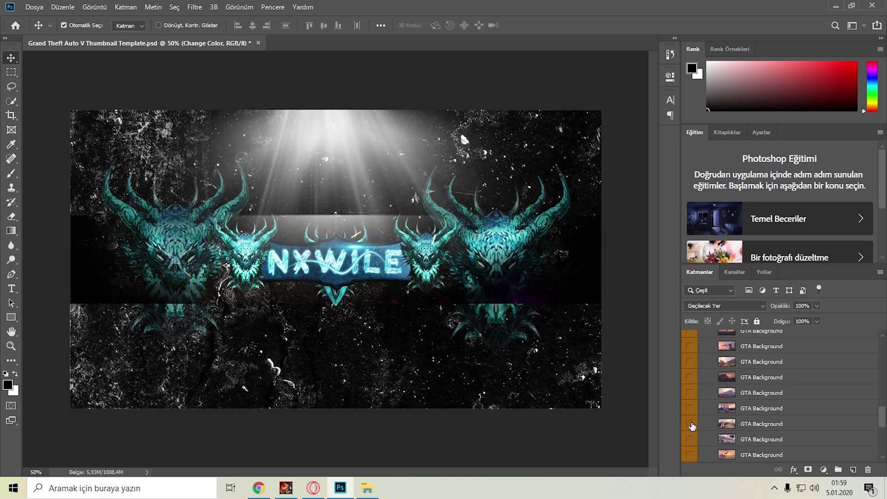
pyautogui.scroll(-1, 692, 426)
pyautogui.click(690, 424)
pyautogui.scroll(-1, 692, 426)
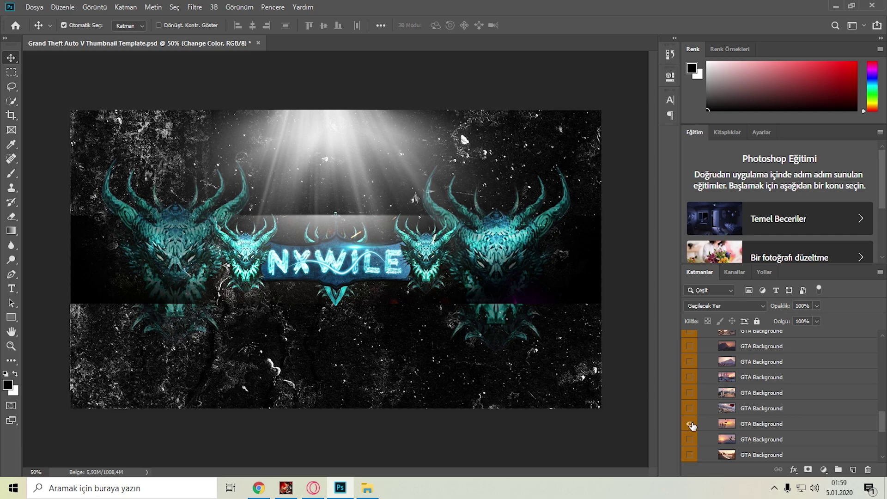
# - Preview and hide the next scene and the second helicopter background
pyautogui.click(690, 424)
pyautogui.click(690, 423)
pyautogui.scroll(-1, 691, 425)
pyautogui.click(690, 424)
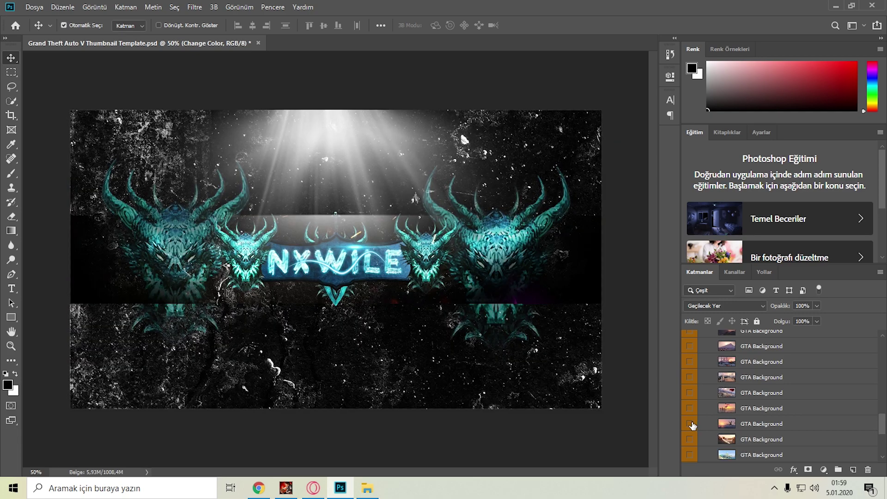
pyautogui.scroll(-1, 691, 426)
pyautogui.click(690, 424)
pyautogui.scroll(-1, 692, 425)
# - Preview and hide the hillside, fighter-jet and remaining background scenes, then scroll back up
pyautogui.click(690, 424)
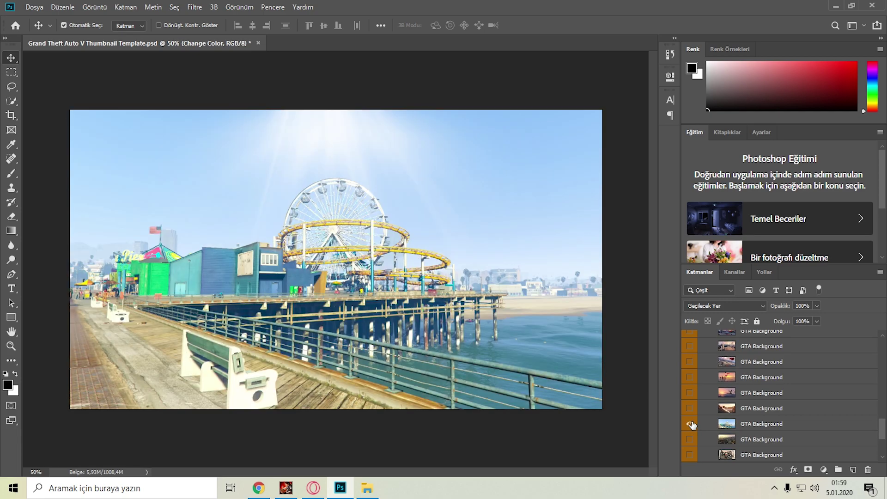
pyautogui.scroll(-1, 691, 426)
pyautogui.click(690, 424)
pyautogui.click(690, 423)
pyautogui.scroll(-1, 692, 425)
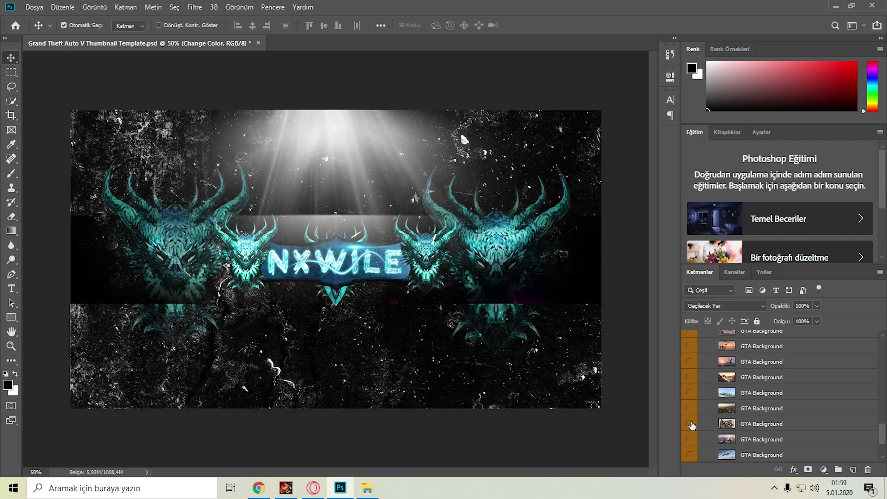
pyautogui.click(690, 424)
pyautogui.scroll(-1, 692, 425)
pyautogui.click(690, 424)
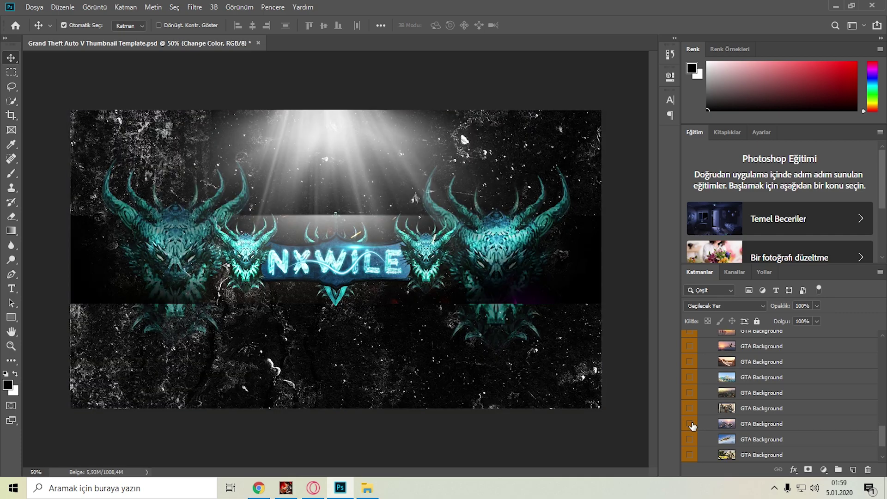
pyautogui.scroll(-1, 691, 425)
pyautogui.click(690, 424)
pyautogui.scroll(-1, 692, 426)
pyautogui.click(690, 423)
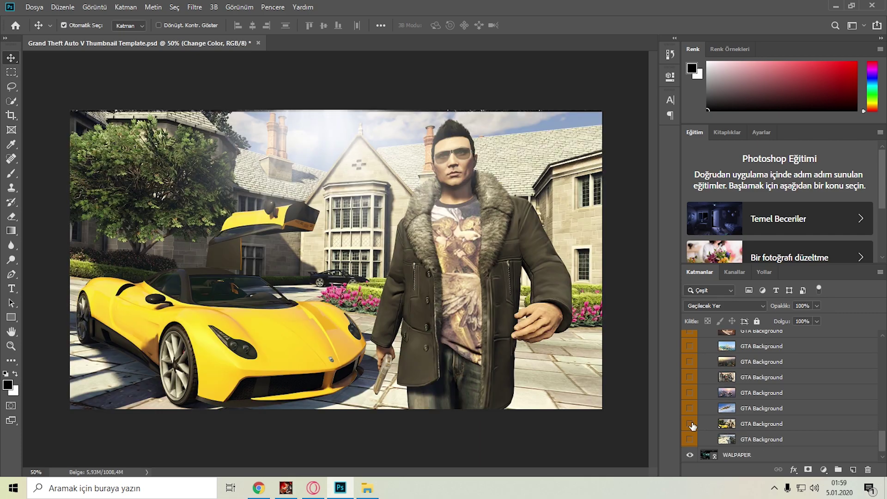
pyautogui.scroll(-1, 691, 425)
pyautogui.click(690, 424)
pyautogui.scroll(3, 692, 424)
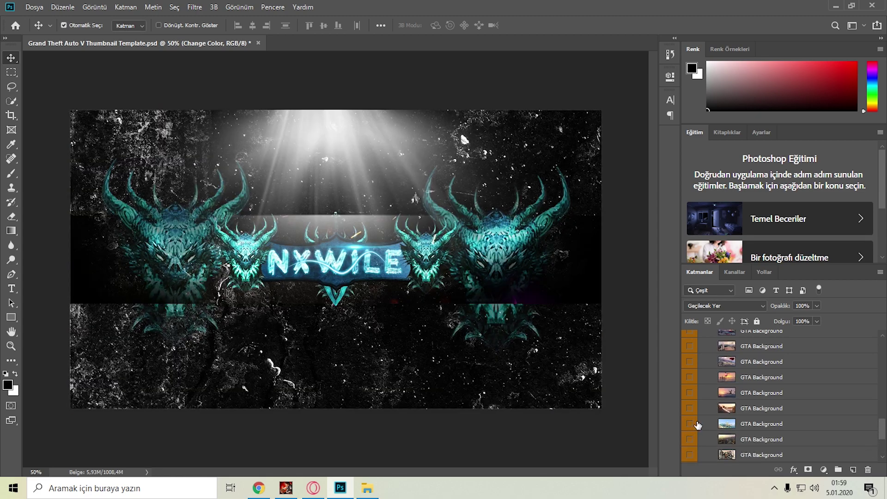
pyautogui.scroll(2, 693, 424)
pyautogui.scroll(2, 694, 424)
pyautogui.scroll(4, 696, 424)
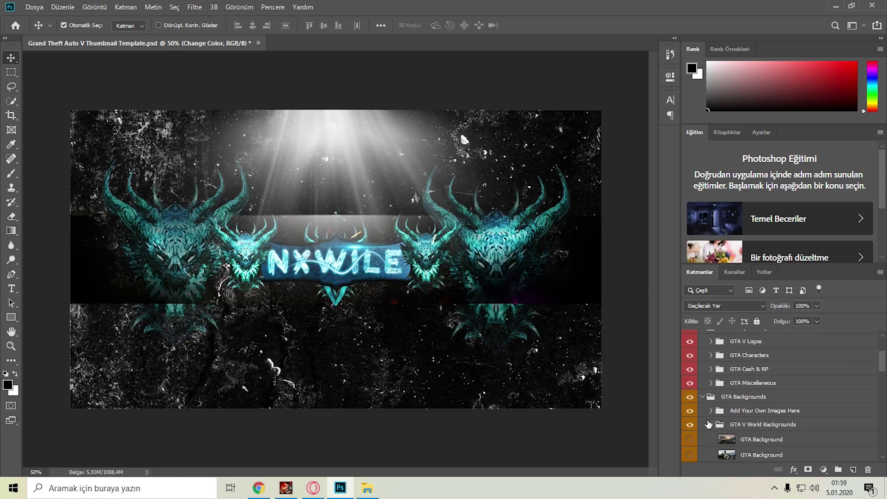